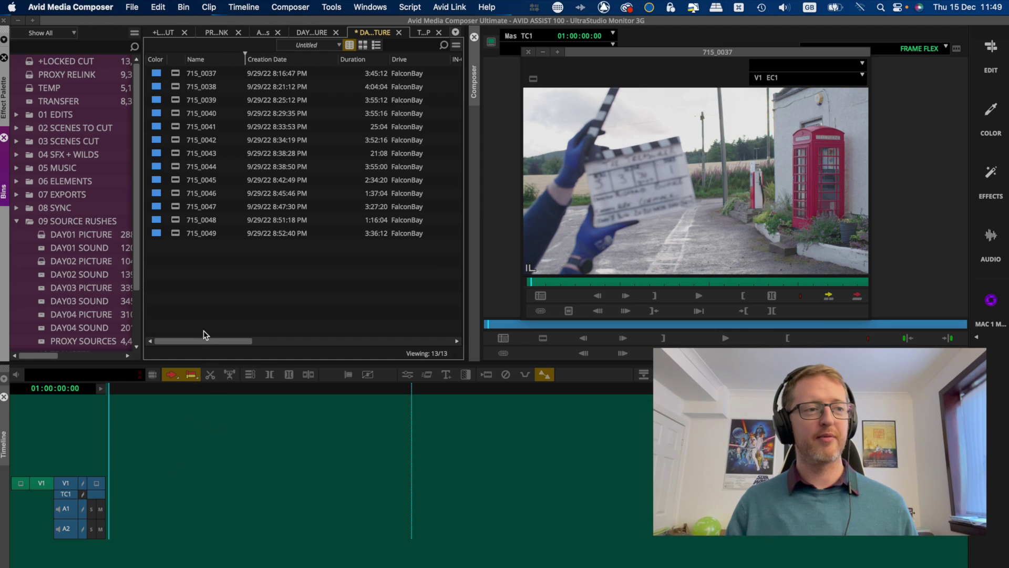
Select clip 715_0048 and check the project format: 2K DCI Flat 1998x1080 1.85:1 23.976P preset
left_click(175, 225)
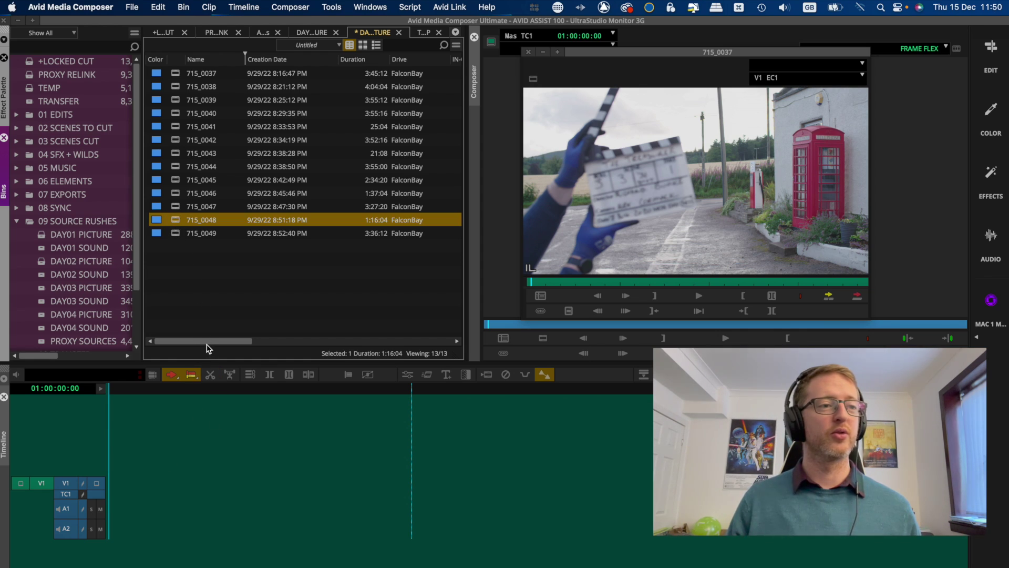
key("super+9")
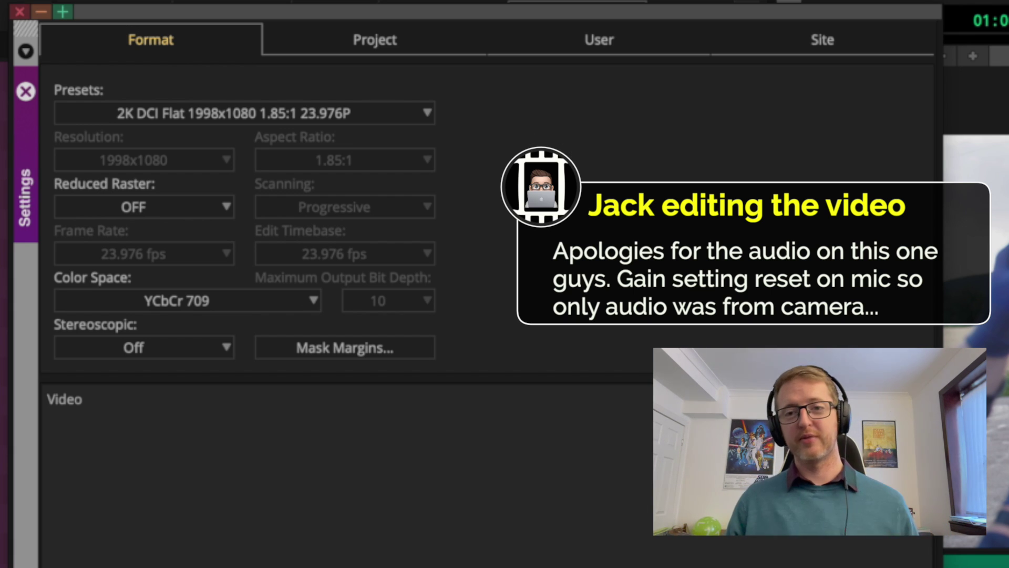
Close Project Settings and scroll the bin to inspect the clips' resolutions in the Video column
left_click(26, 92)
scroll(521, 278, "right", 10)
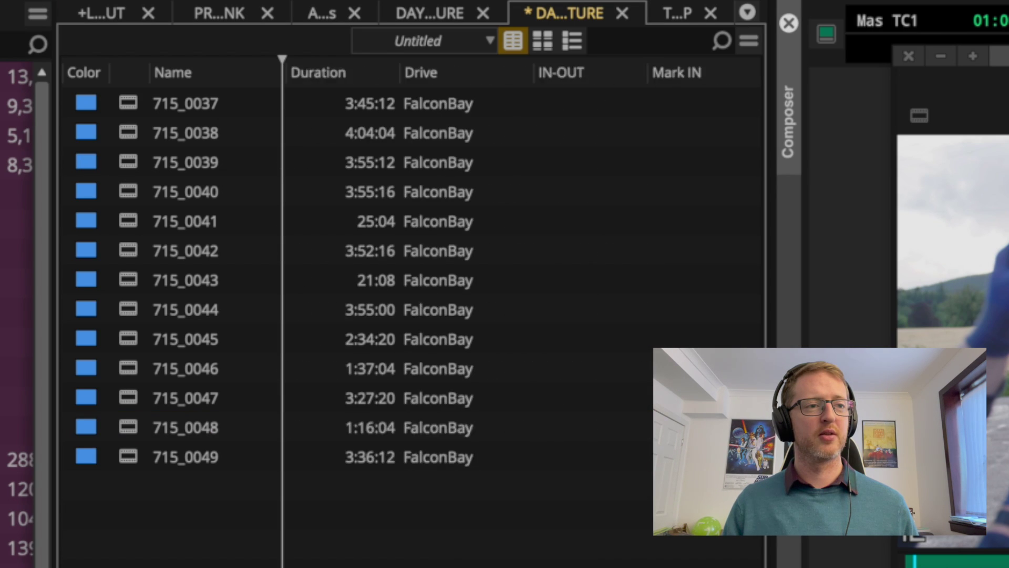
scroll(521, 279, "right", 3)
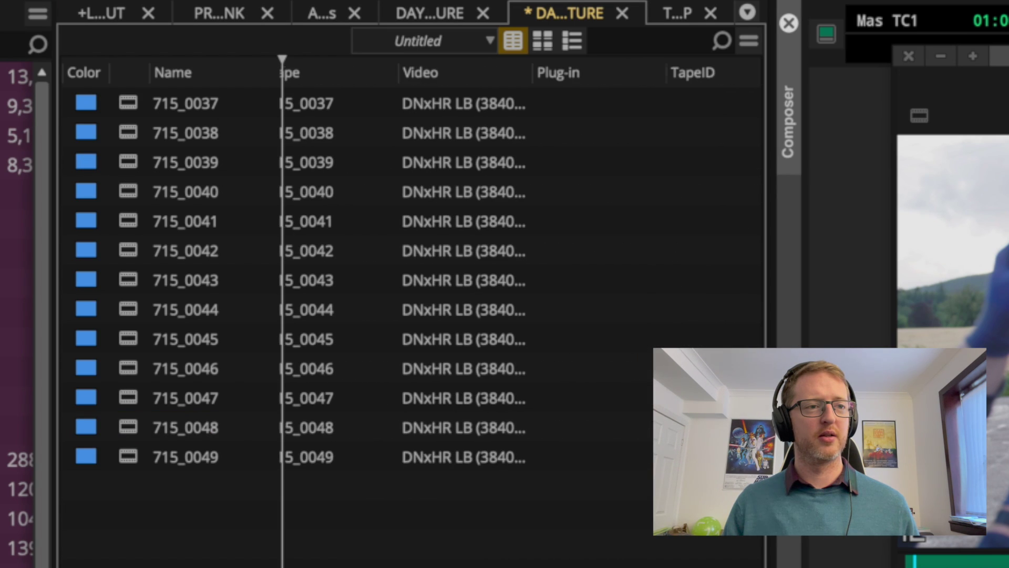
left_click(469, 74)
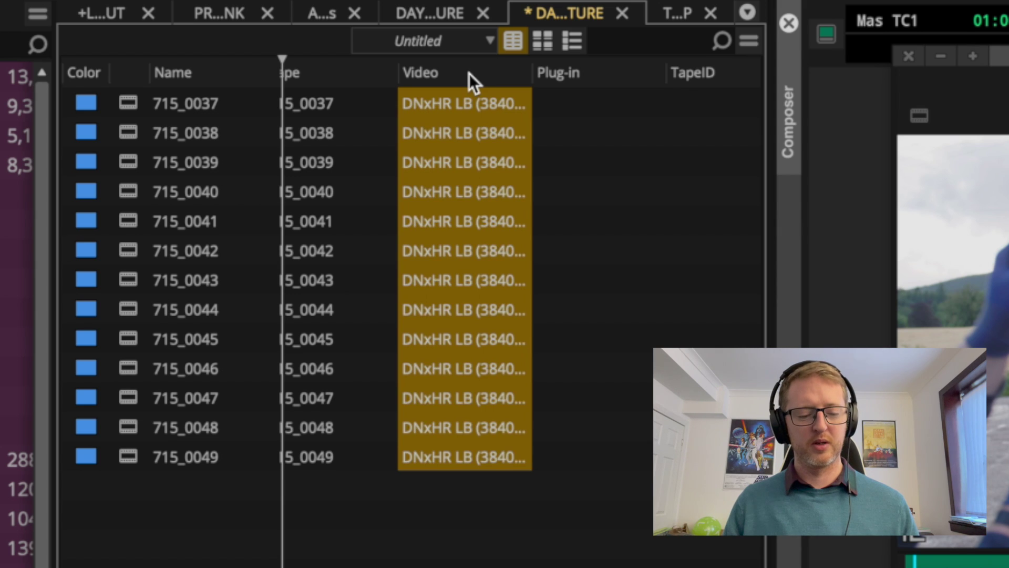
scroll(469, 74, "right", 3)
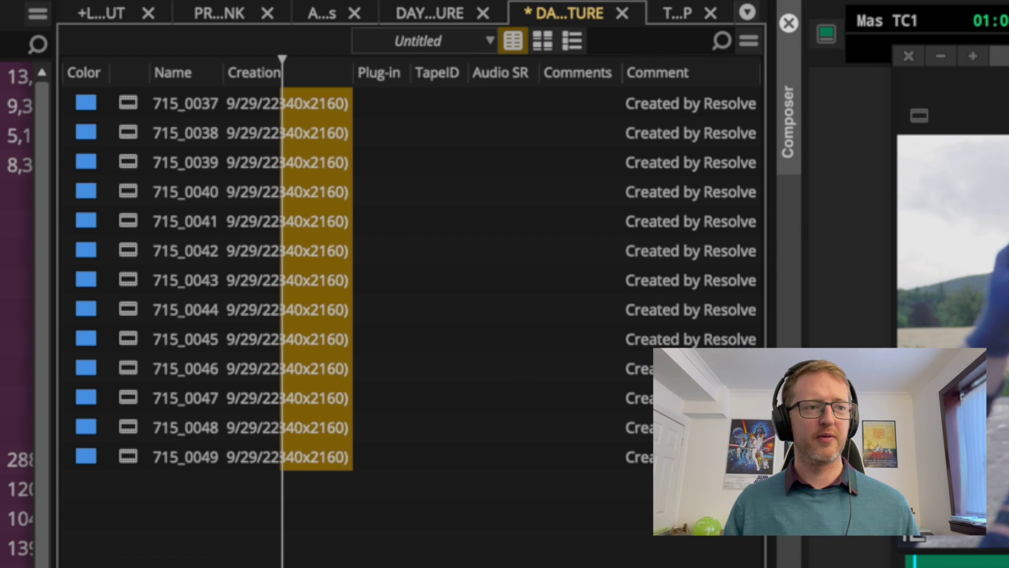
scroll(520, 278, "left", 2)
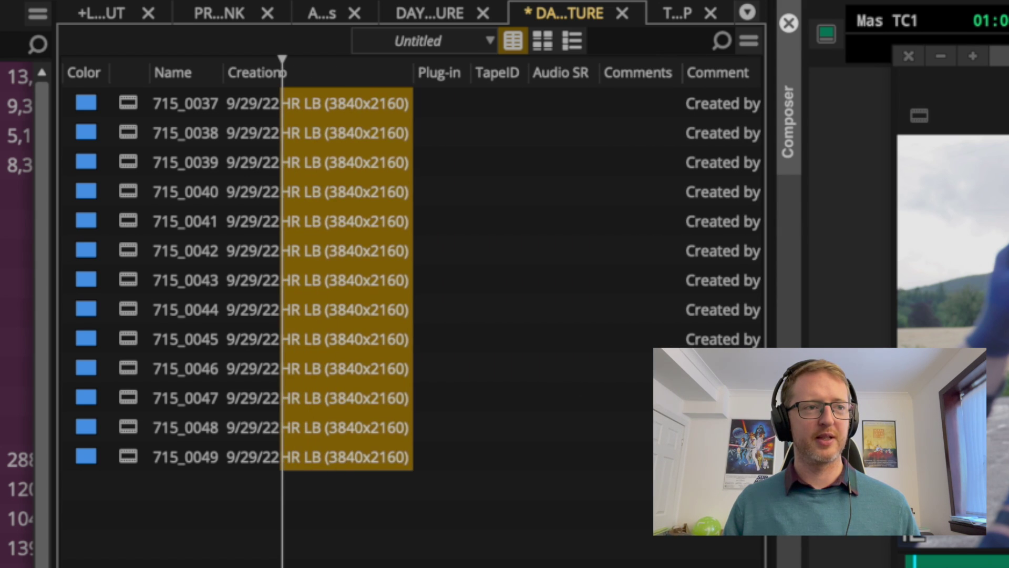
scroll(521, 279, "left", 3)
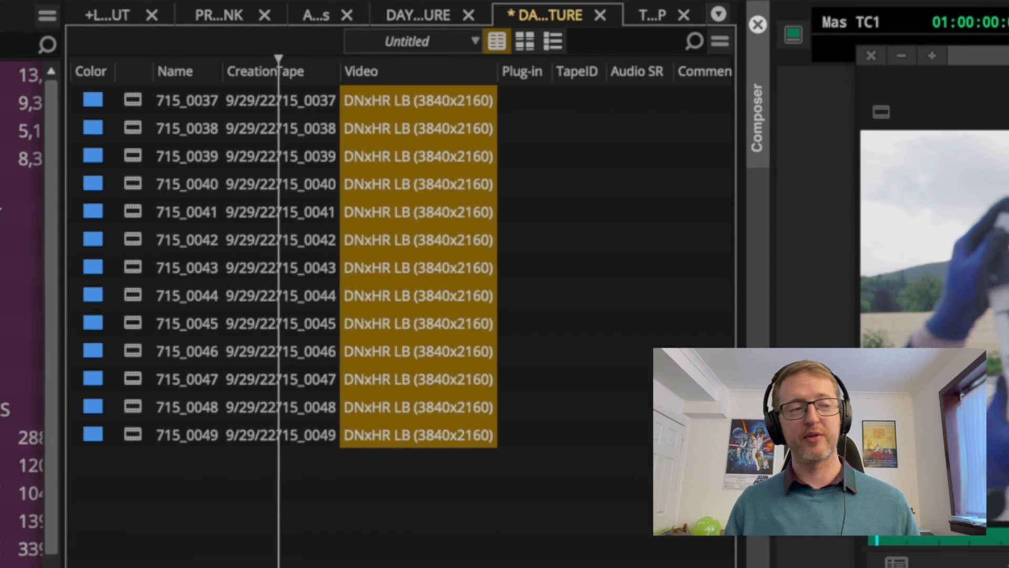
left_click(243, 302)
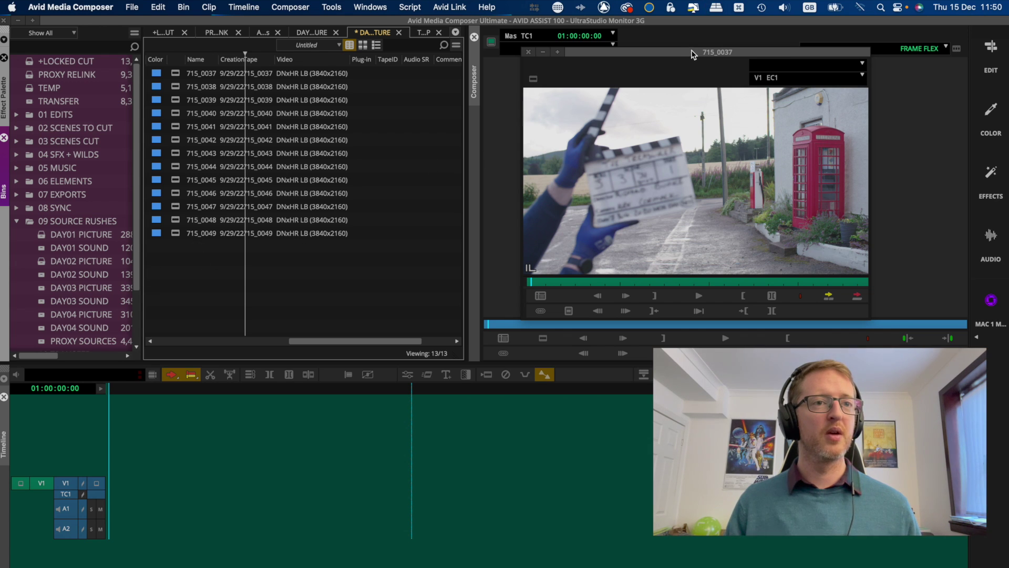
Close the floating source monitor, select all 13 clips with Cmd+A, and right-click them
left_click_drag(693, 55, 606, 46)
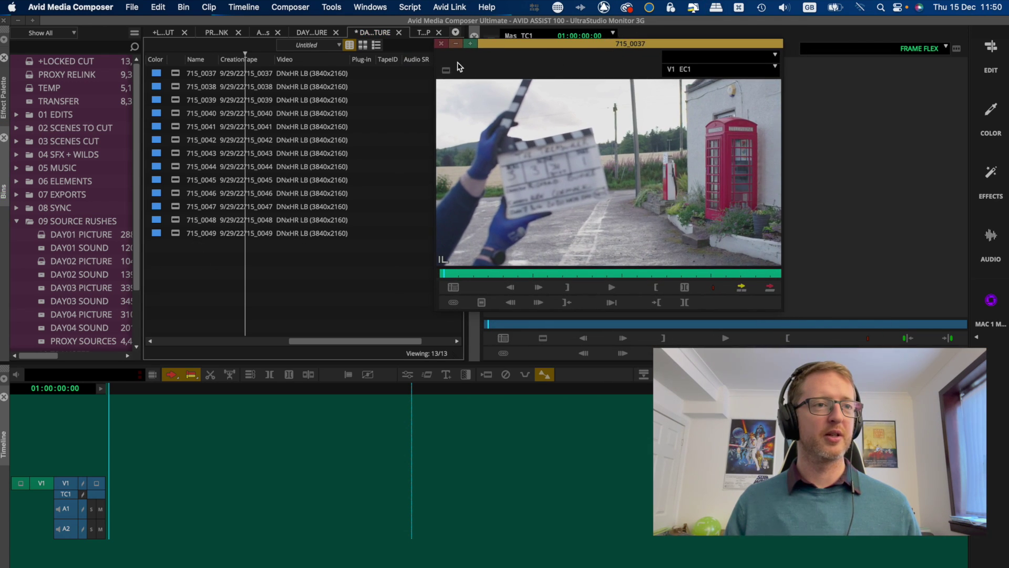
left_click(443, 45)
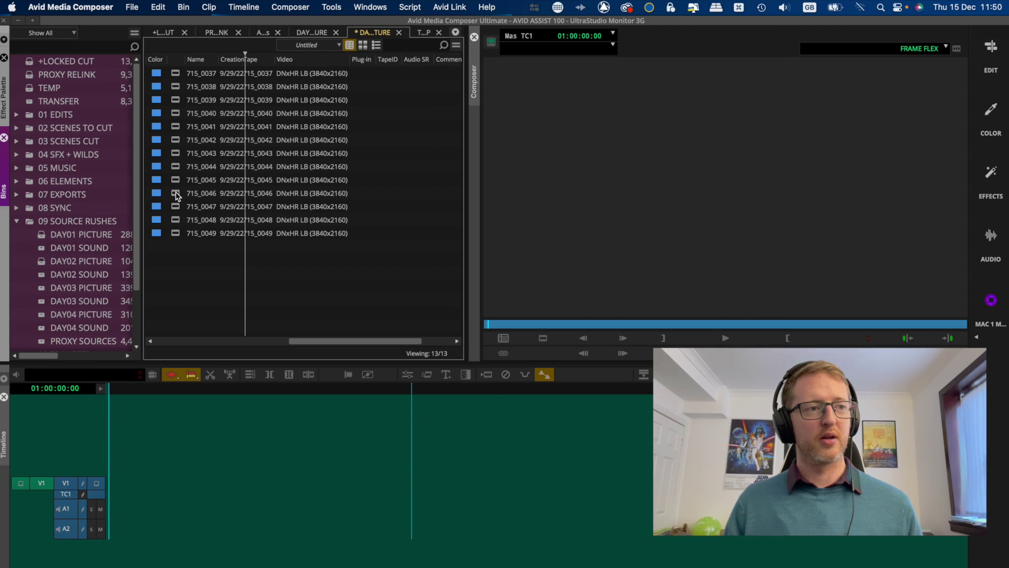
left_click(176, 187)
key("super+a")
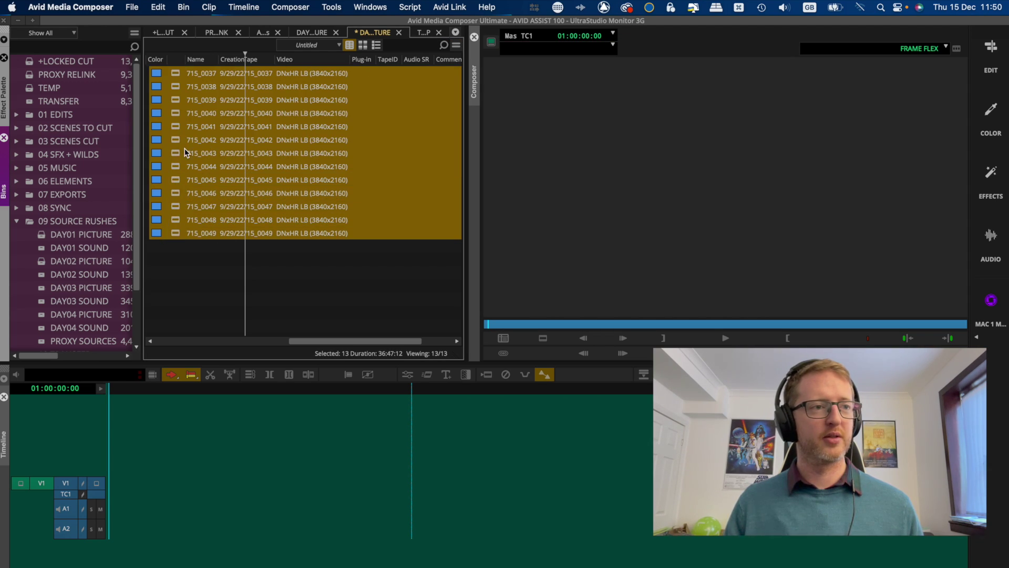
right_click(174, 150)
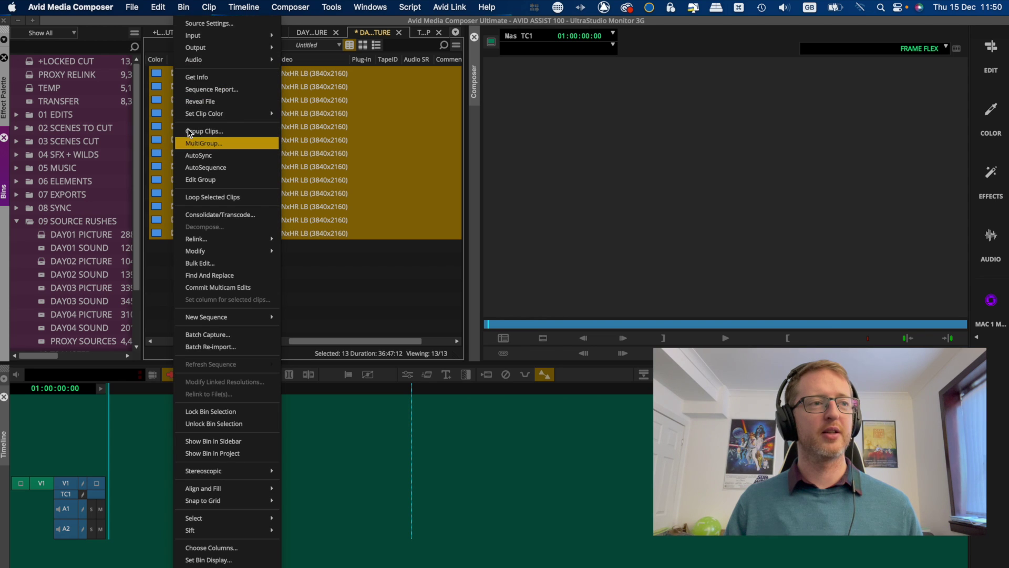
Open Source Settings for the selected clips, showing FrameFlex at 3840 x 2160 (16:9)
left_click(214, 20)
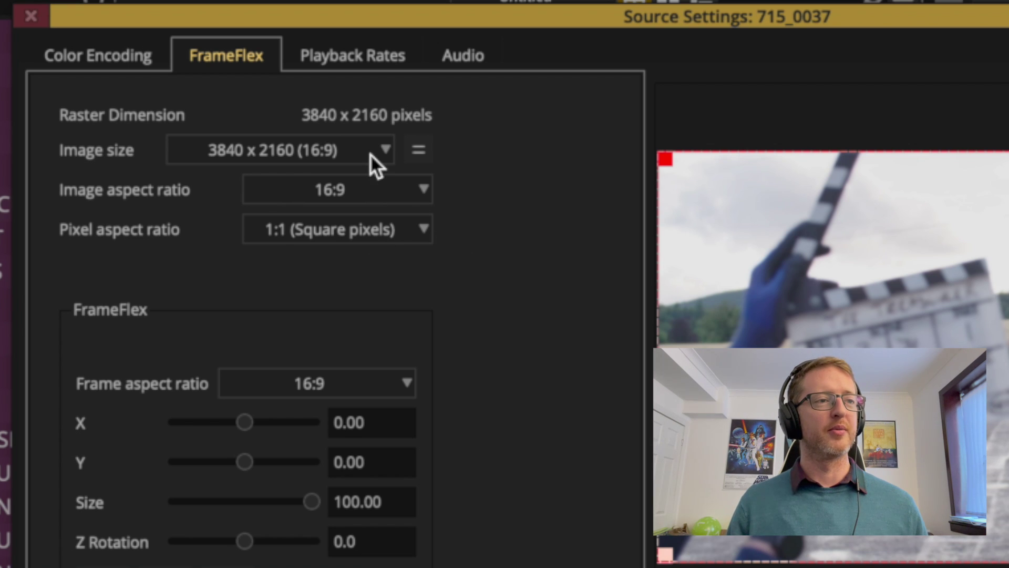
Try image size presets 2048 x 1536, 4096 x 1716, 7680 x 4320 and 1920 x 1080
left_click(385, 156)
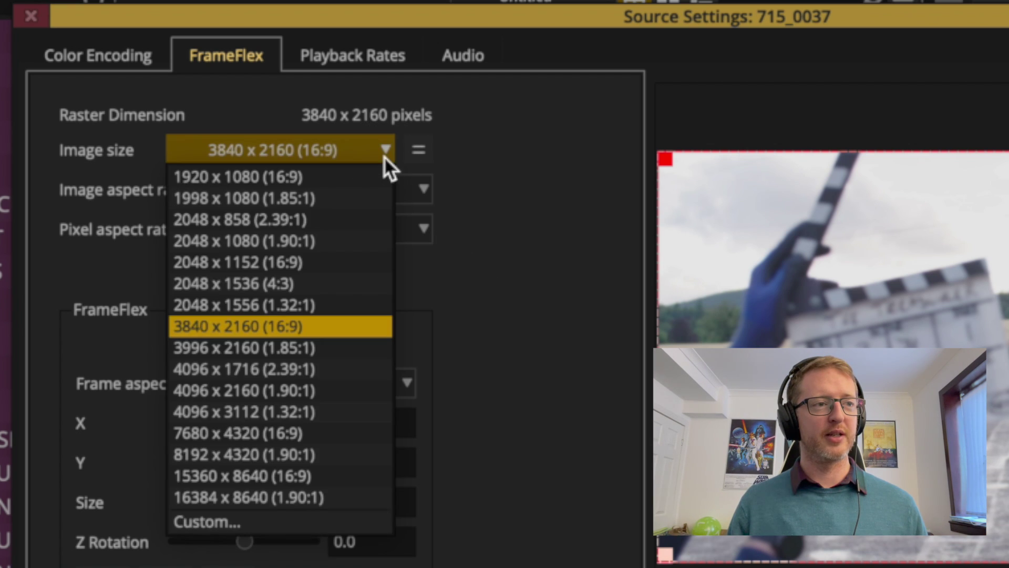
left_click(356, 288)
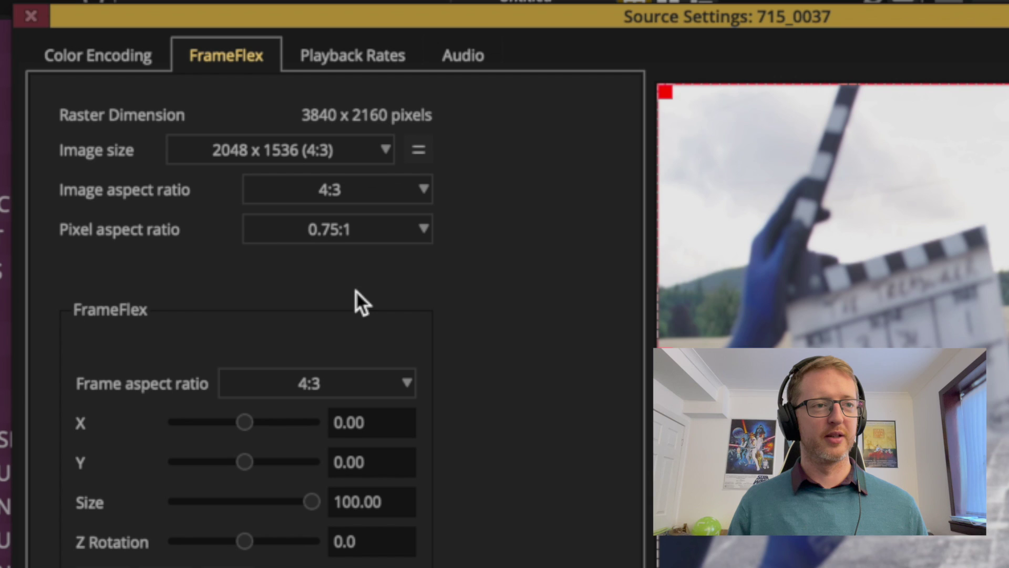
left_click(335, 150)
left_click(333, 386)
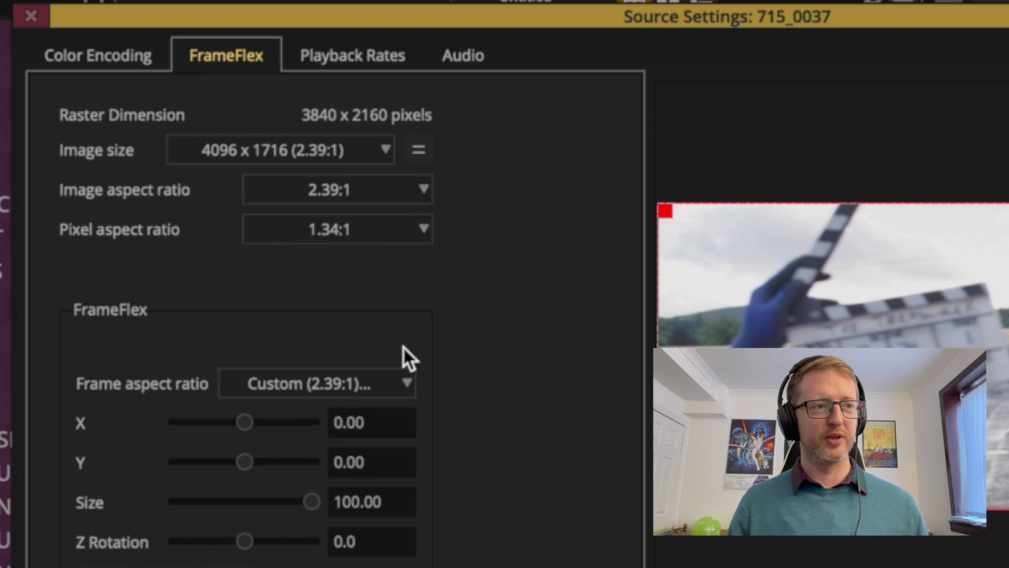
left_click(358, 156)
left_click(319, 430)
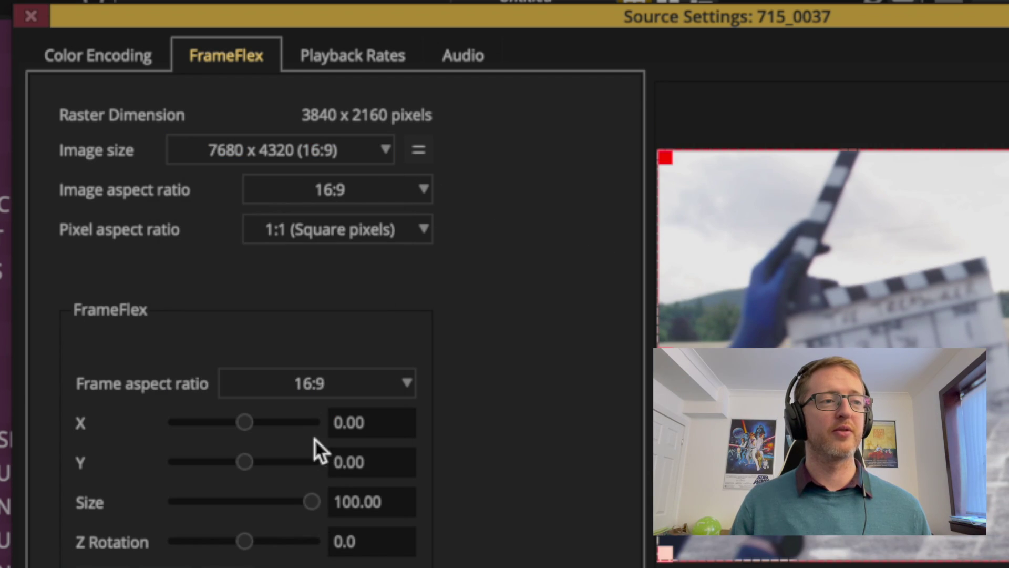
left_click(350, 147)
left_click(336, 178)
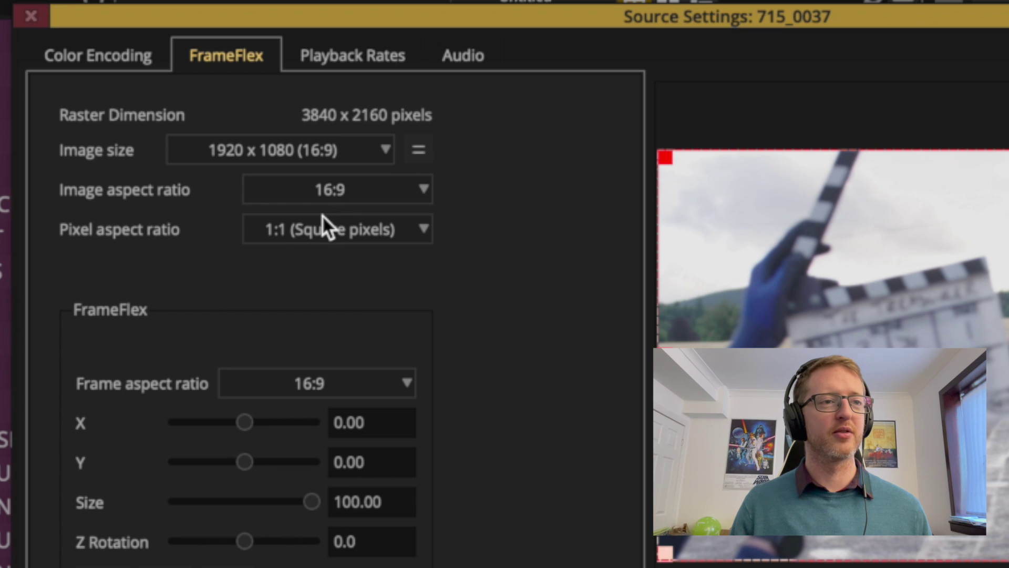
Match image size to the 3840 x 2160 raster and set image aspect ratio to 1.85:1
left_click(418, 153)
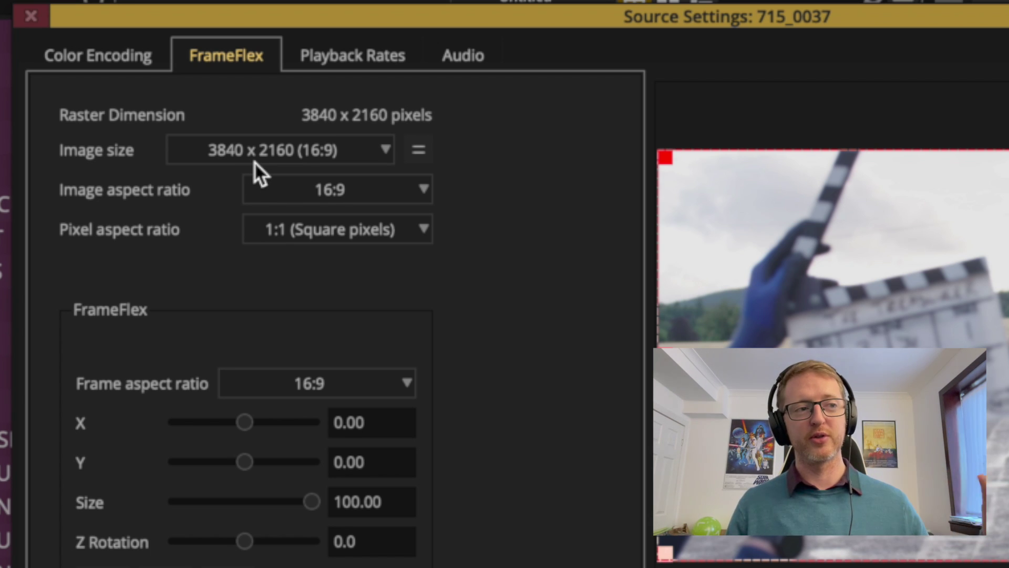
left_click(403, 185)
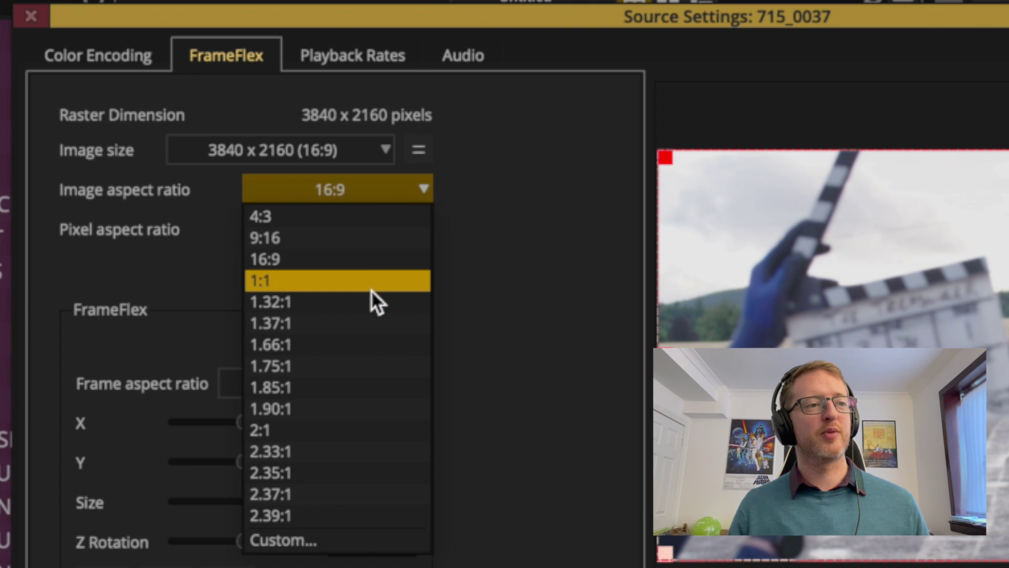
left_click(356, 388)
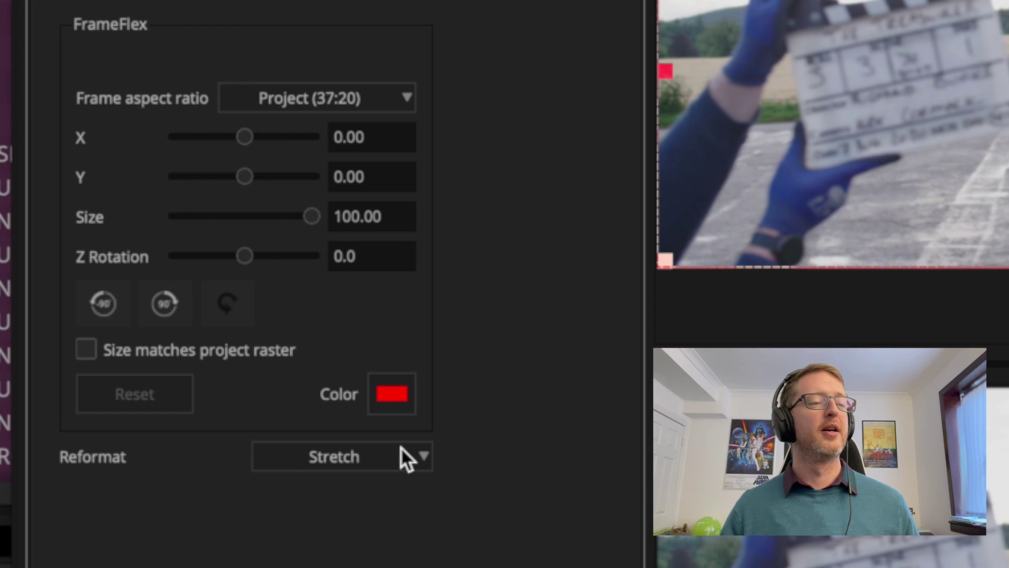
Set Reformat to Pillarbox/Letterbox after comparing it with Center Keep Size
left_click(403, 451)
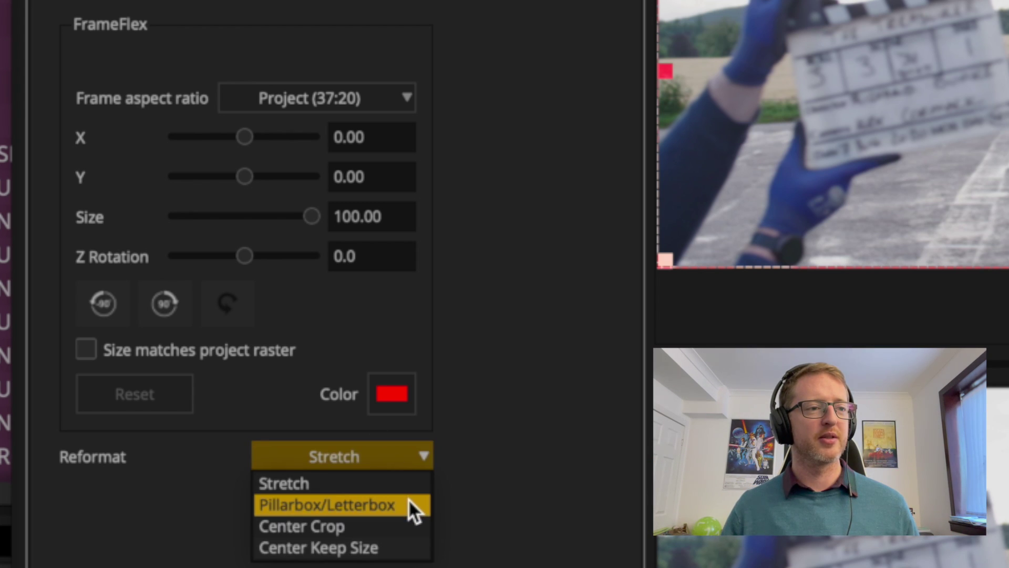
left_click(382, 509)
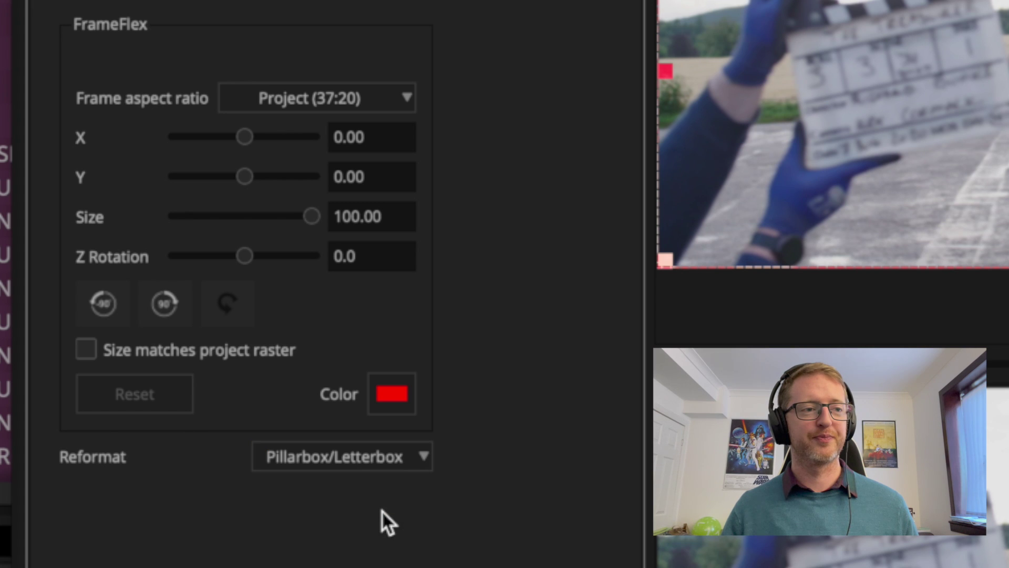
left_click(400, 444)
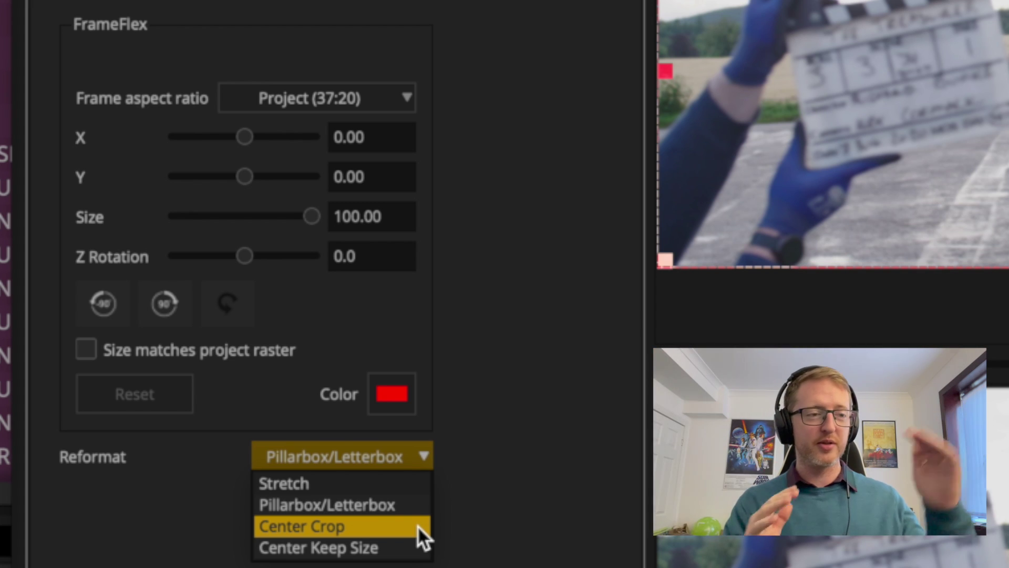
key("Down")
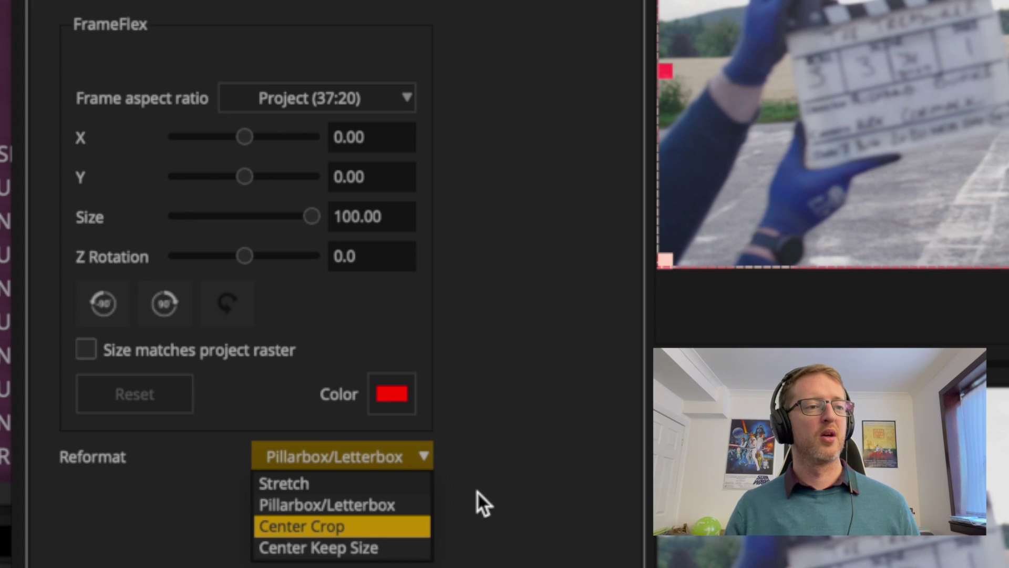
left_click(341, 503)
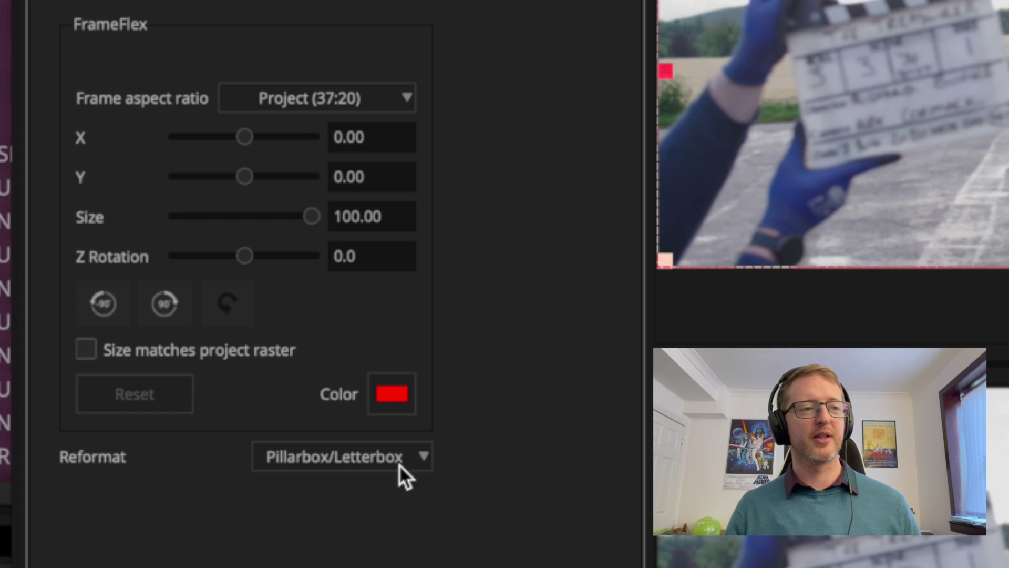
Set the image aspect ratio back to 16:9
left_click(416, 503)
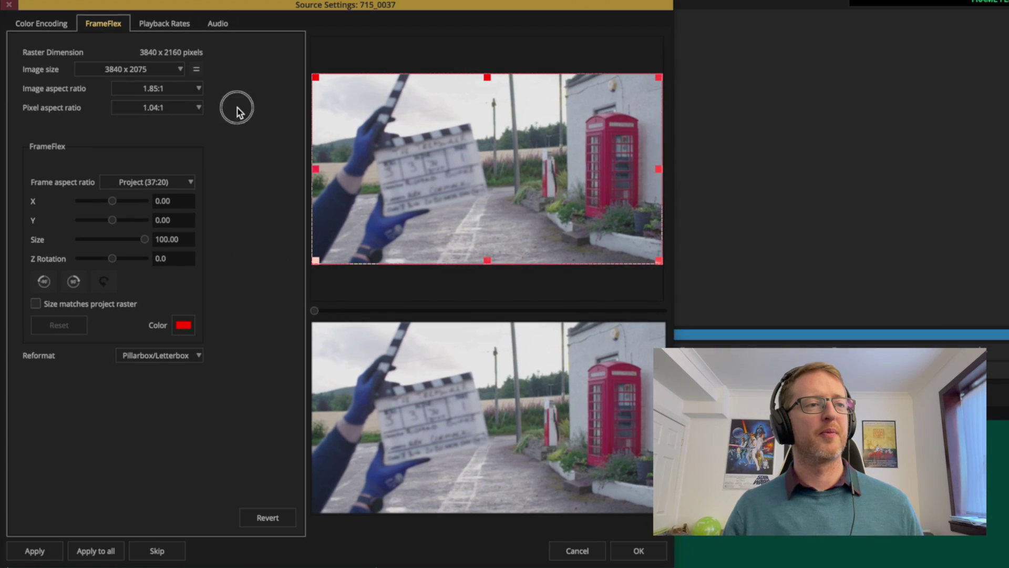
left_click(171, 89)
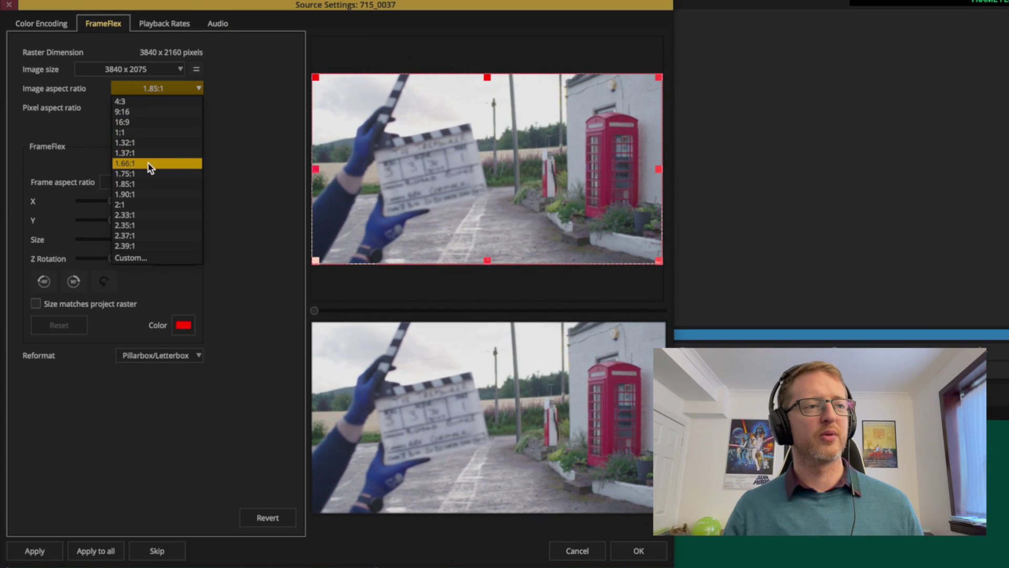
left_click(159, 123)
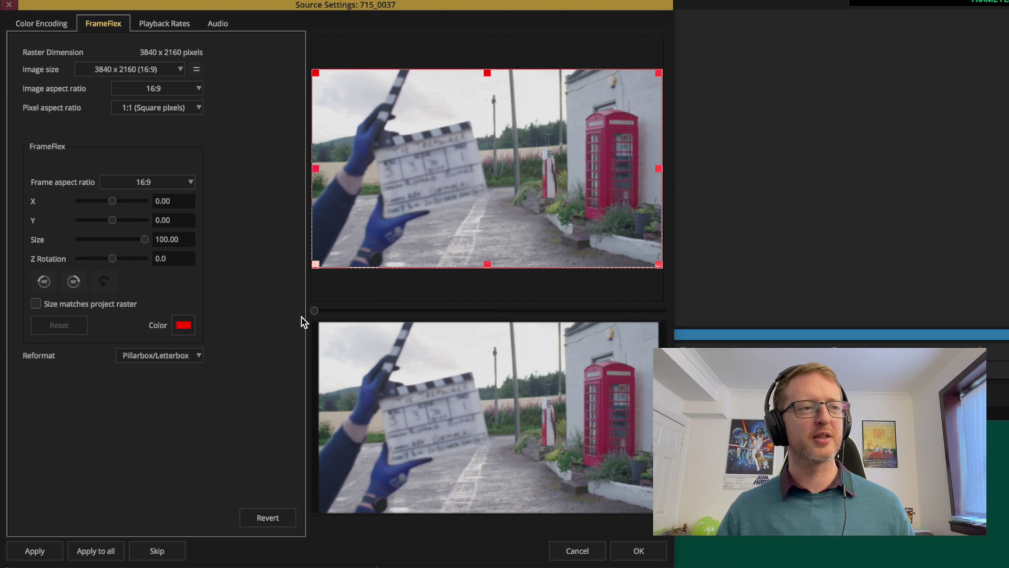
Set the frame aspect ratio to 1.85:1 and centre it with a Y offset of 0.00
left_click(174, 184)
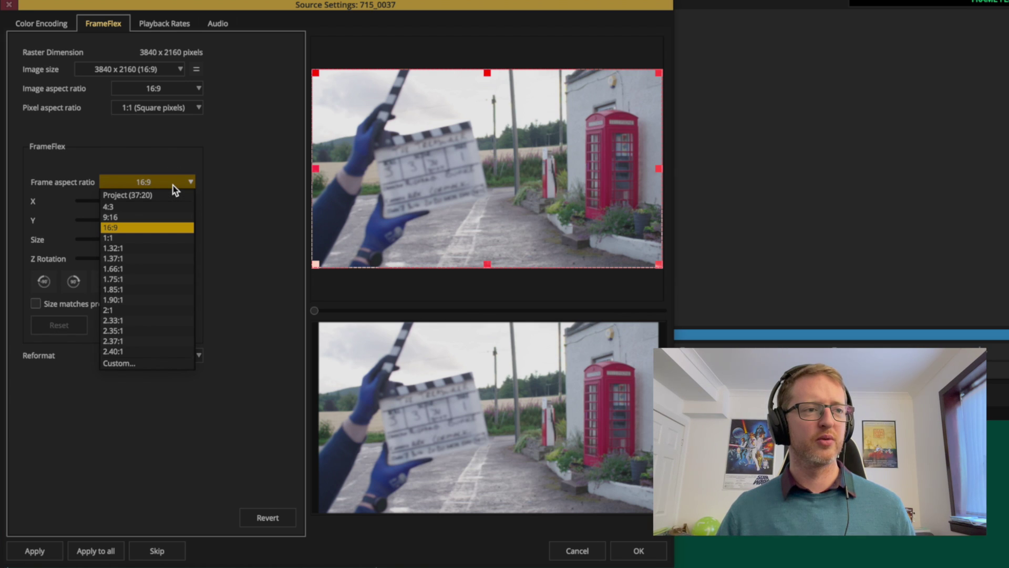
left_click(179, 290)
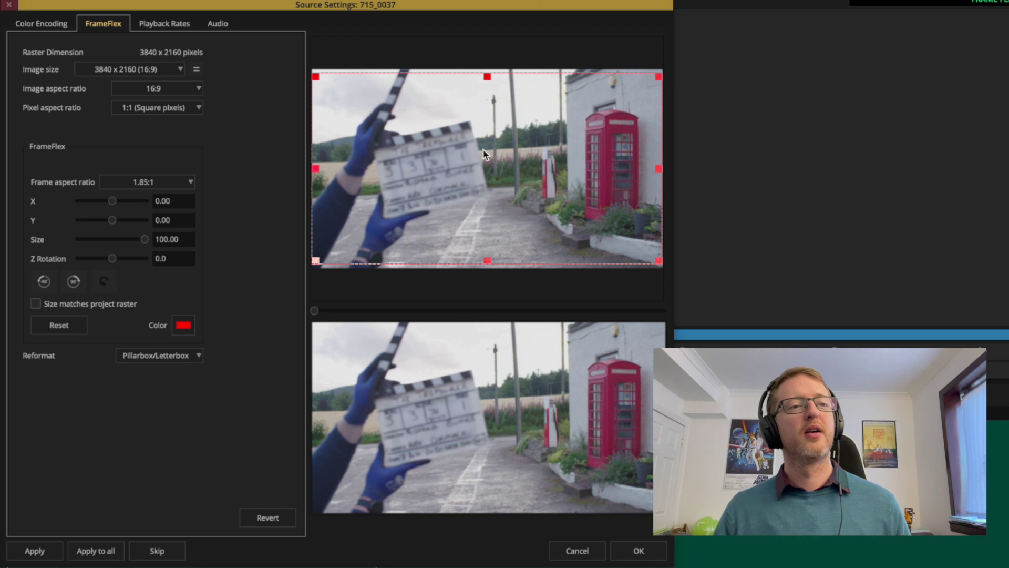
left_click_drag(484, 151, 486, 175)
double_click(173, 220)
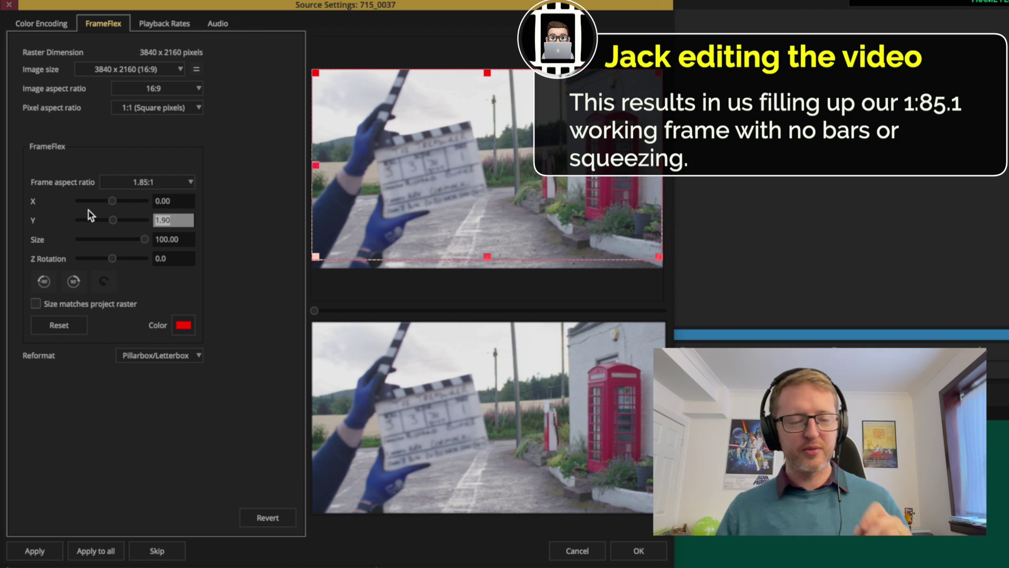
type("0")
key("Return")
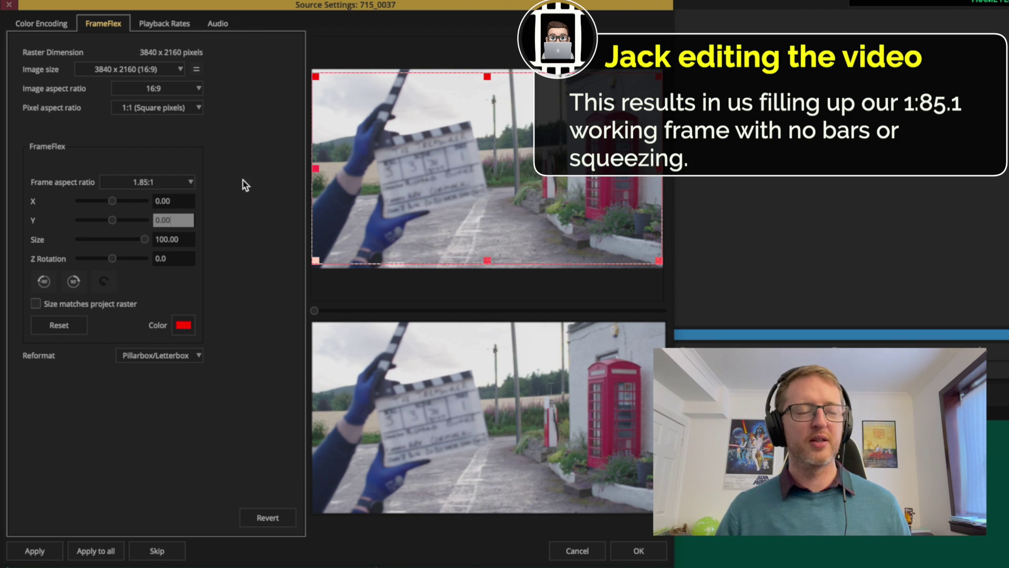
left_click(258, 220)
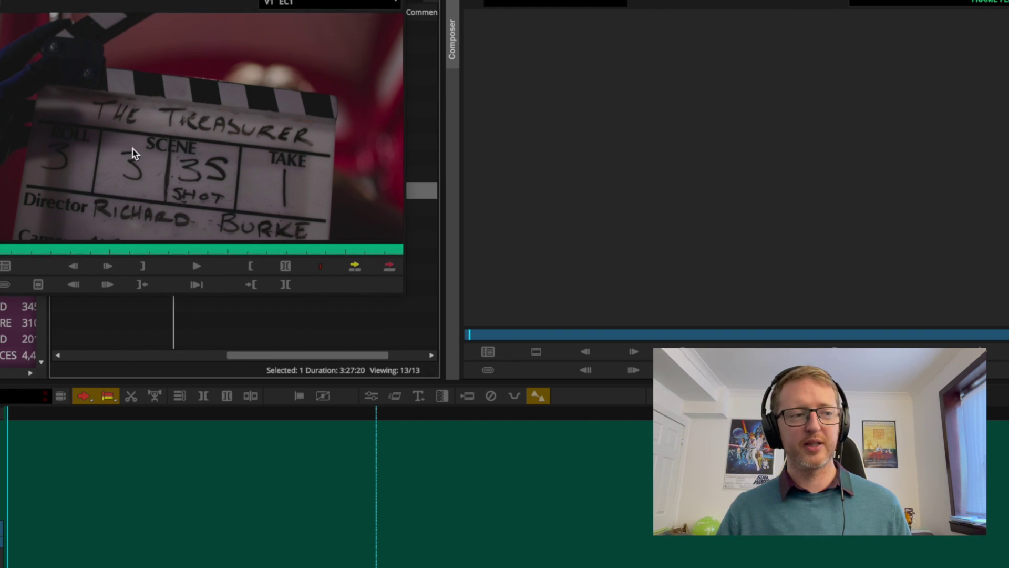
Edit 715_0047 into the sequence, play from about 01:02:00, and show its FrameFlex parameters
key("v")
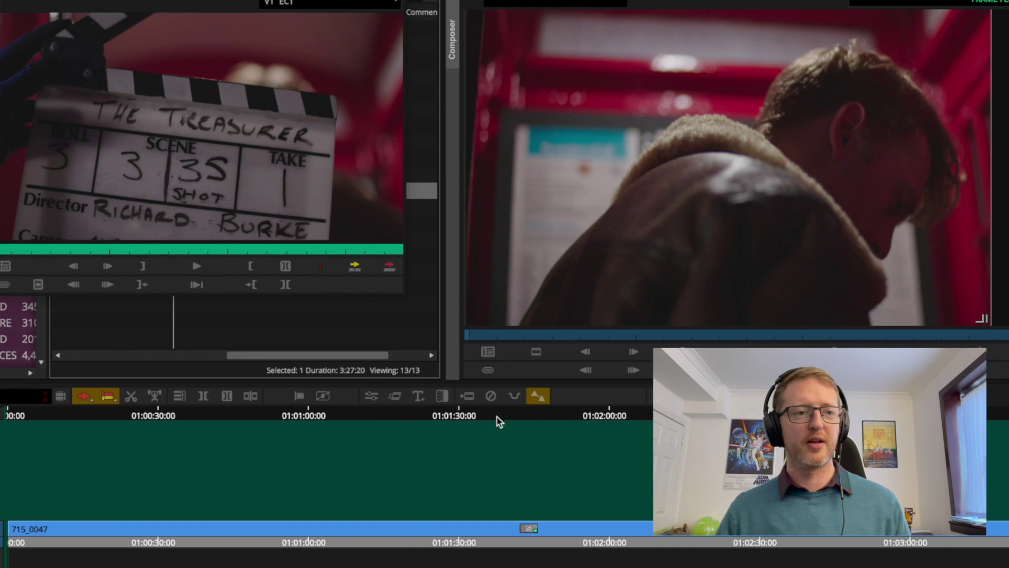
left_click(604, 424)
key("l")
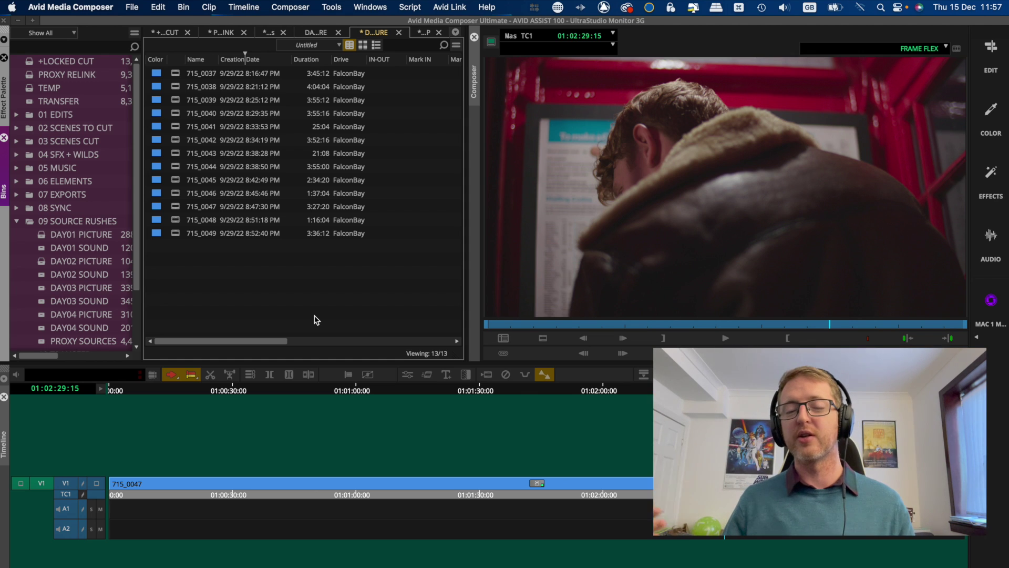
left_click(498, 483)
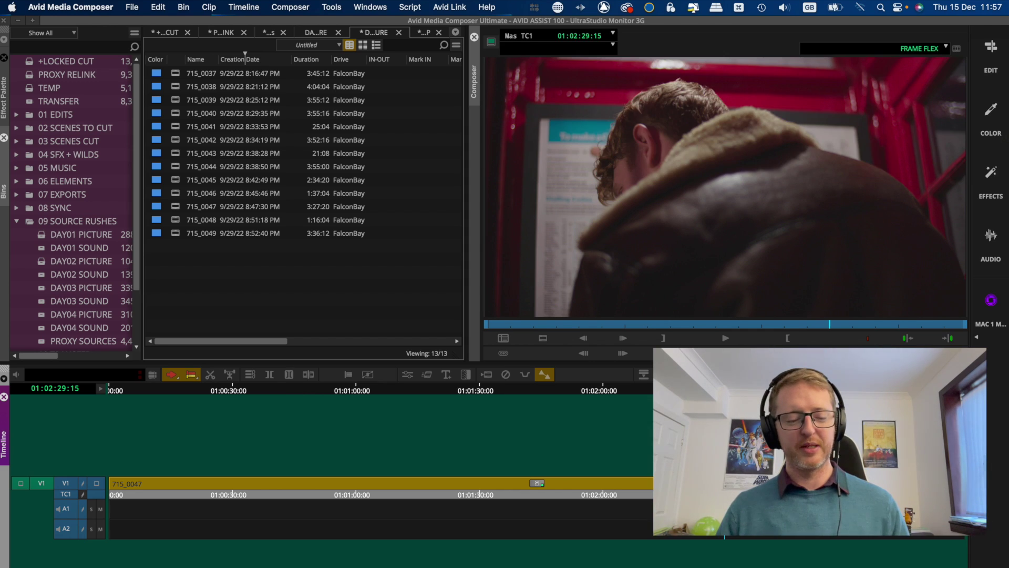
key("super+8")
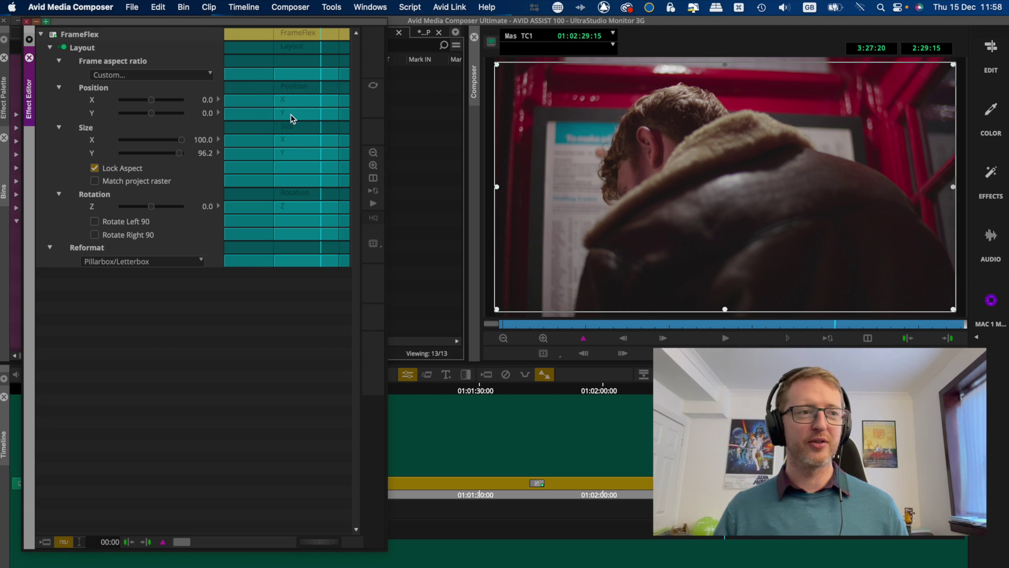
Keyframe all FrameFlex parameters at the start of 715_0047
left_click(226, 115)
left_click(163, 542)
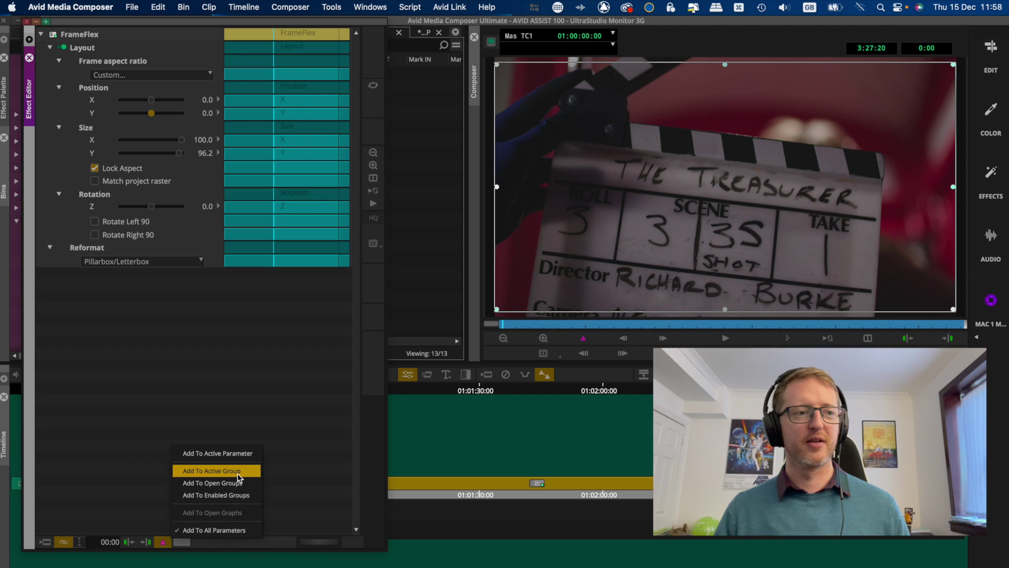
left_click(235, 530)
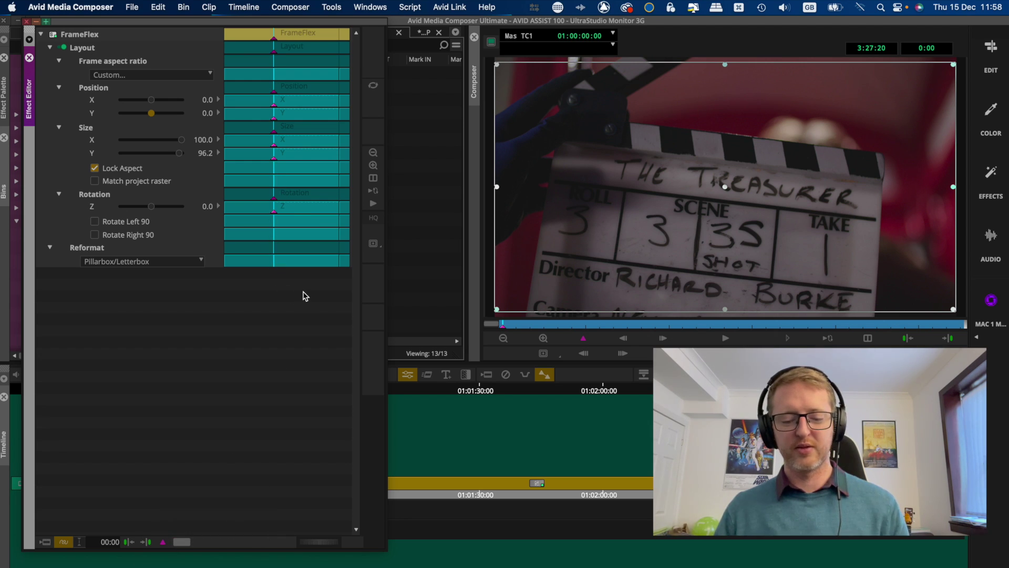
Add end-of-clip keyframes and shrink the frame to about 80%, shifted slightly right
left_click_drag(282, 153, 340, 154)
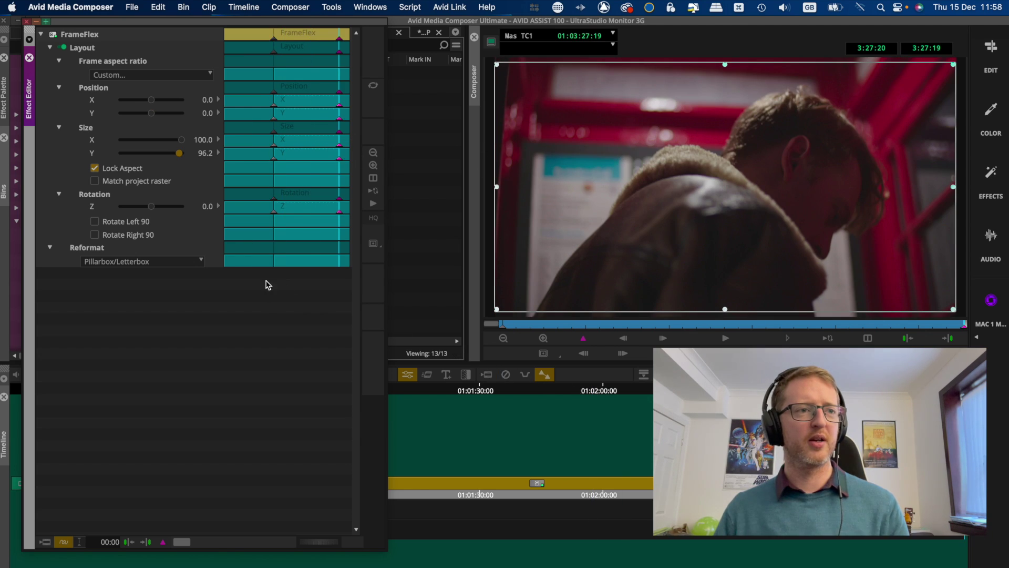
left_click(340, 42)
left_click(340, 40)
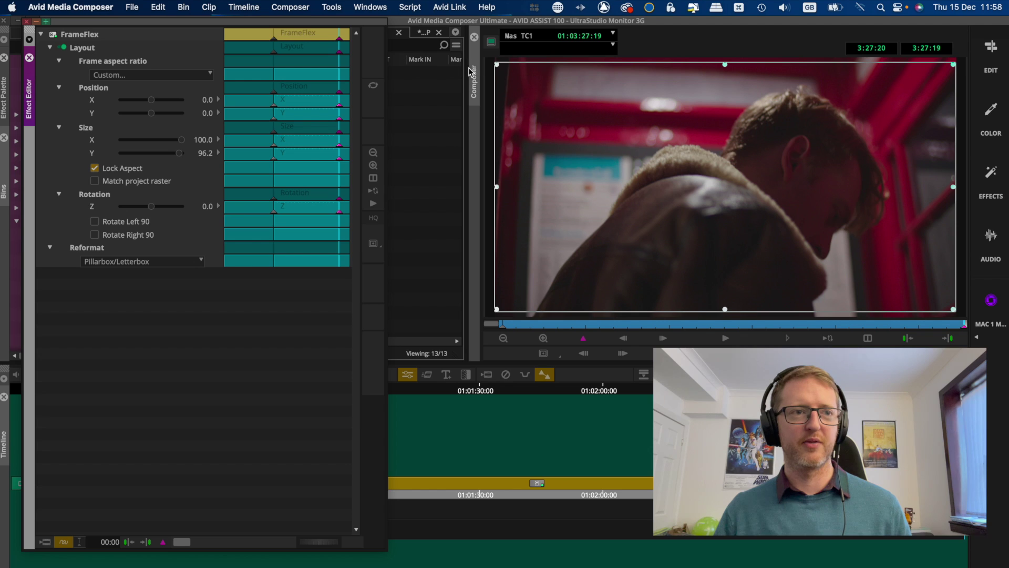
left_click_drag(496, 67, 541, 67)
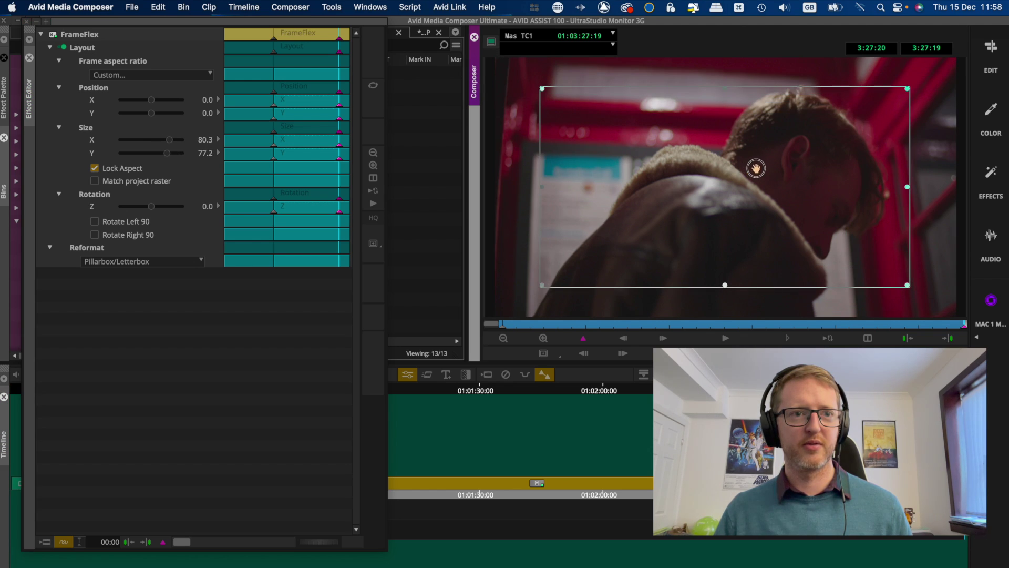
mouse_move(757, 167)
left_mouse_down()
mouse_move(771, 167)
mouse_move(762, 170)
left_mouse_up()
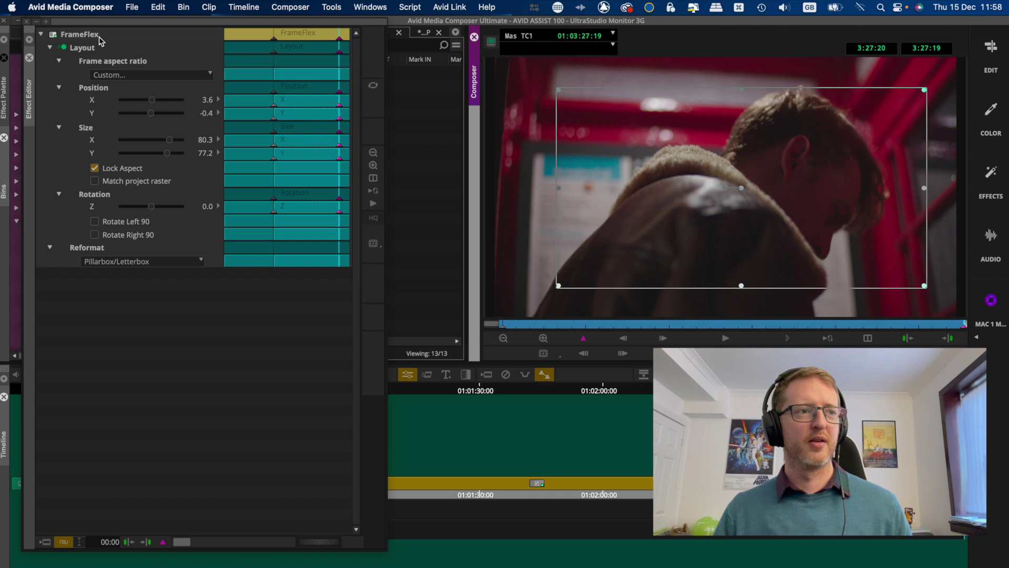
Close the Effect Editor, then scrub and play the push-in from 01:02:11 to the sequence end
left_click(27, 21)
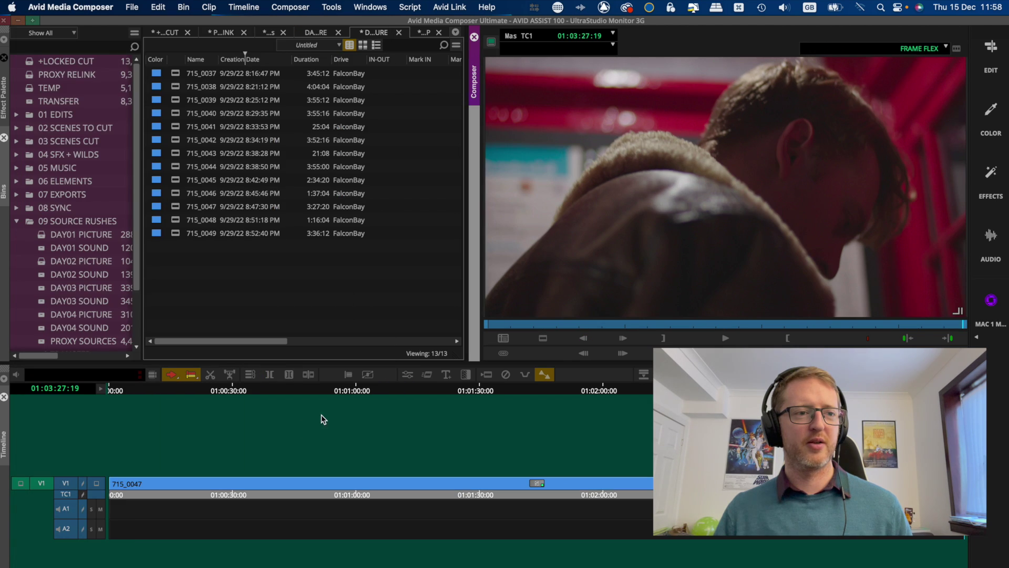
left_click_drag(236, 393, 644, 392)
key("space")
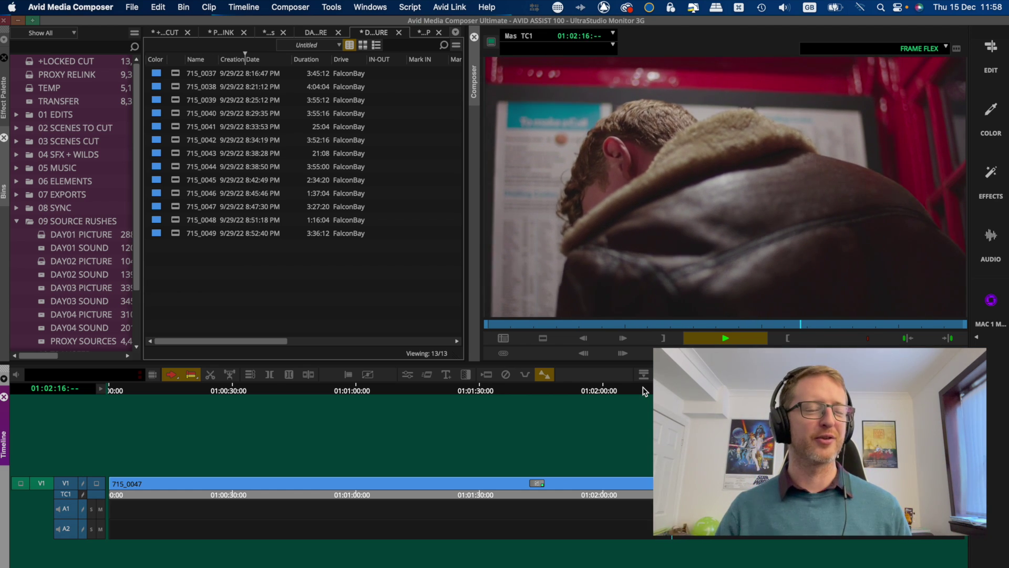
key("space")
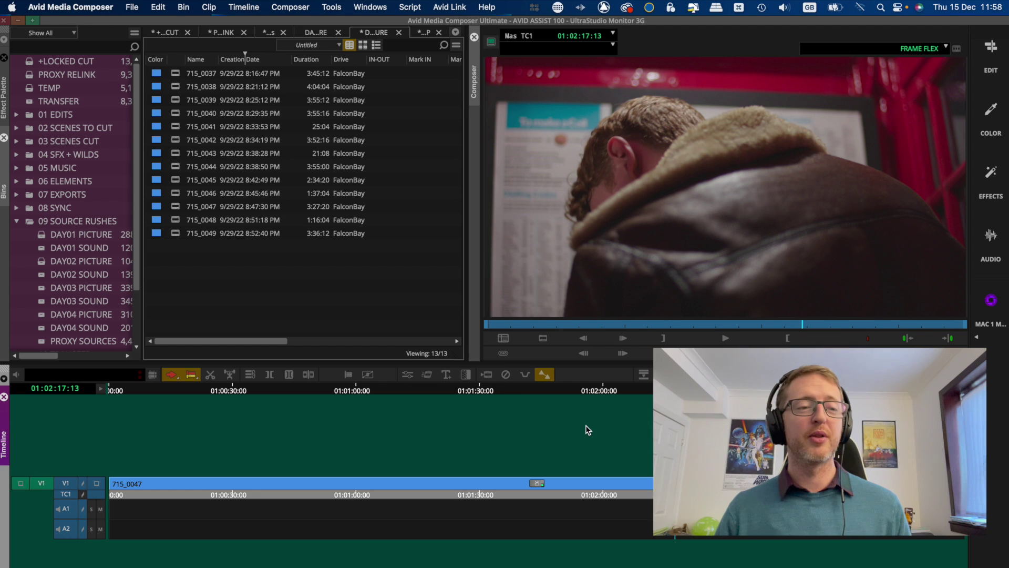
key("End")
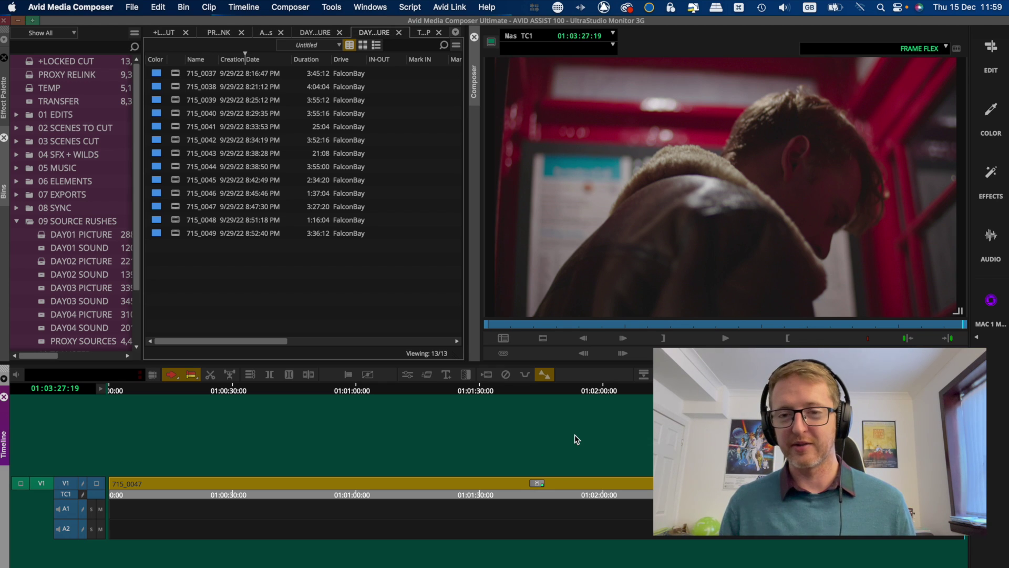
Jump to about 01:01:49 and deselect the 715_0047 clip in the sequence
left_click(559, 390)
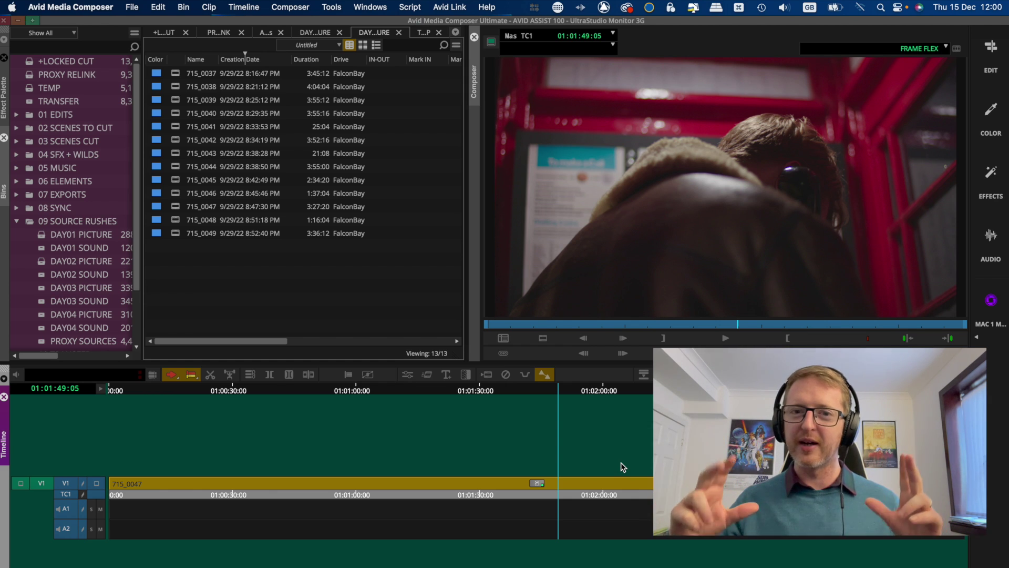
left_click(623, 466)
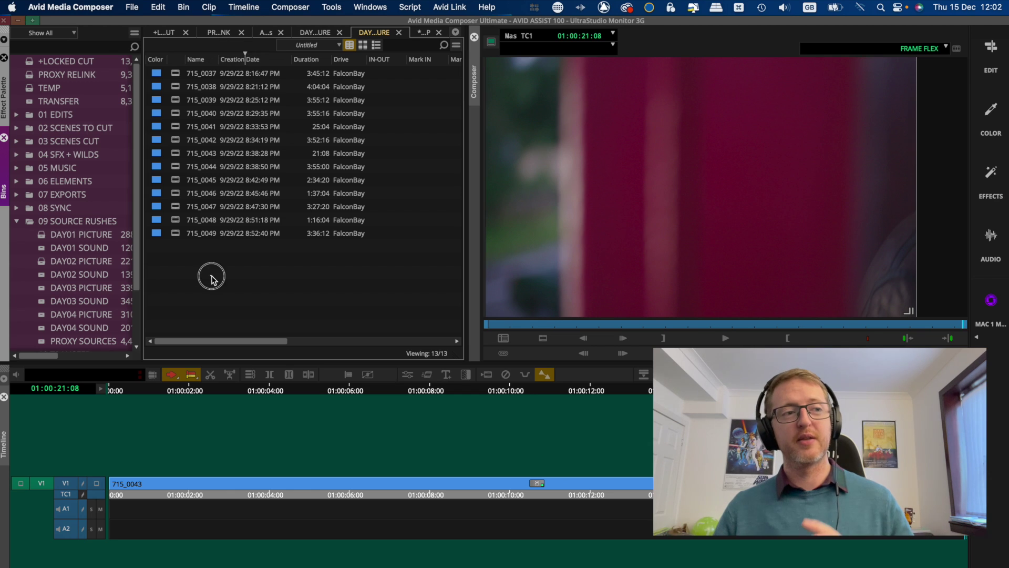
Set clip 715_0044's FrameFlex size to 80 at 1.85:1 in Source Settings and apply it
left_click(172, 167)
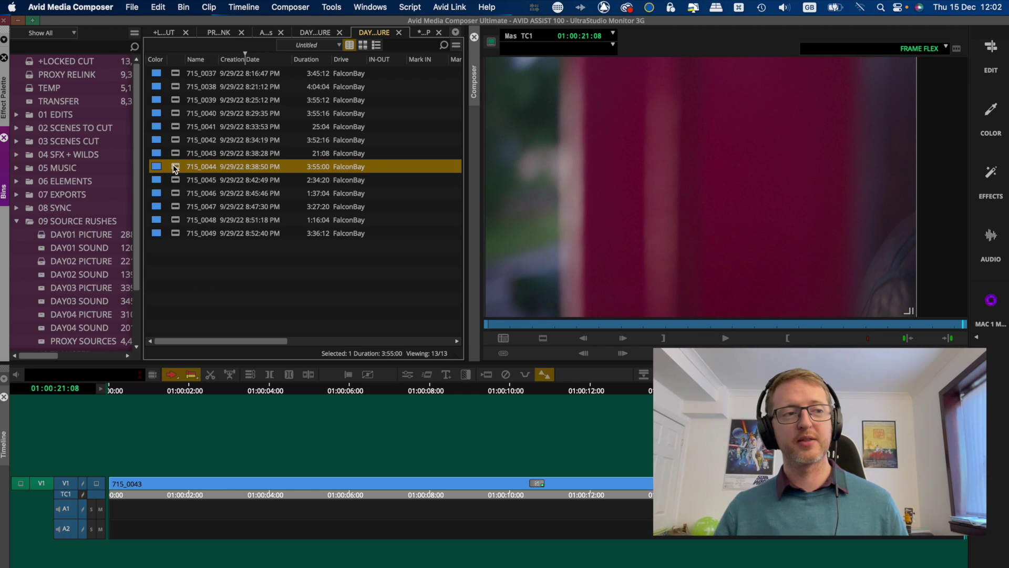
right_click(177, 171)
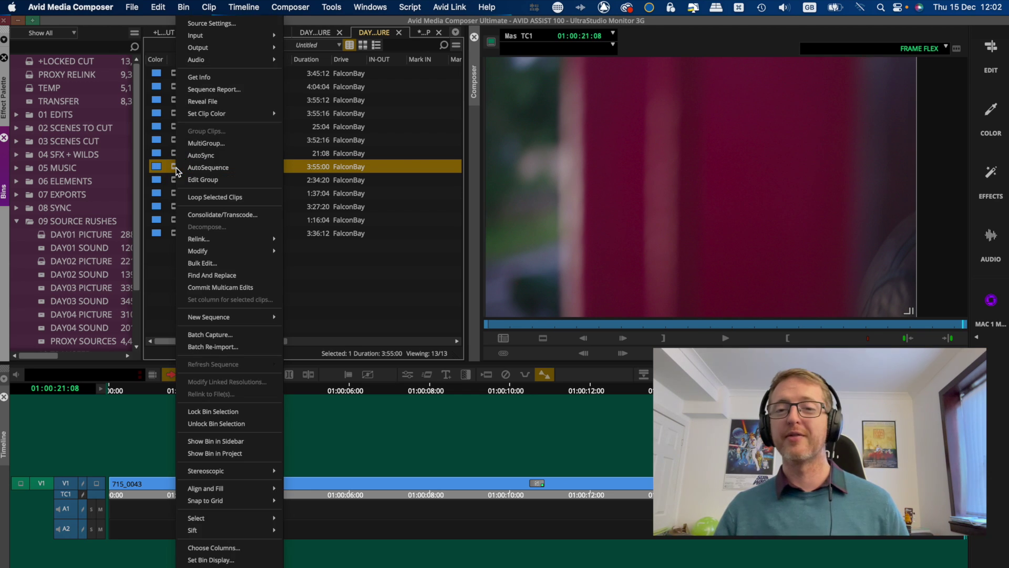
left_click(245, 24)
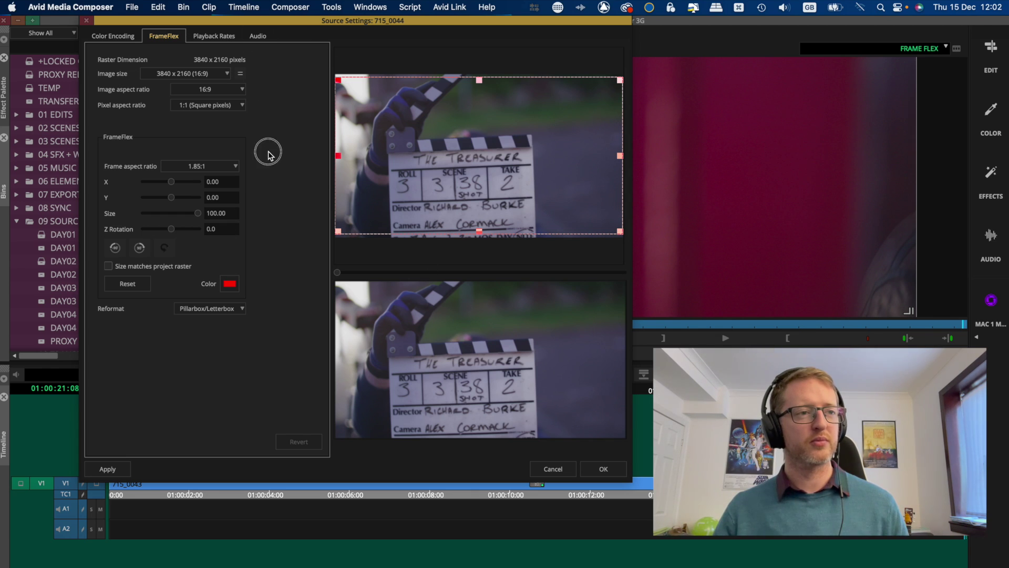
left_click(221, 214)
type("80")
key("Return")
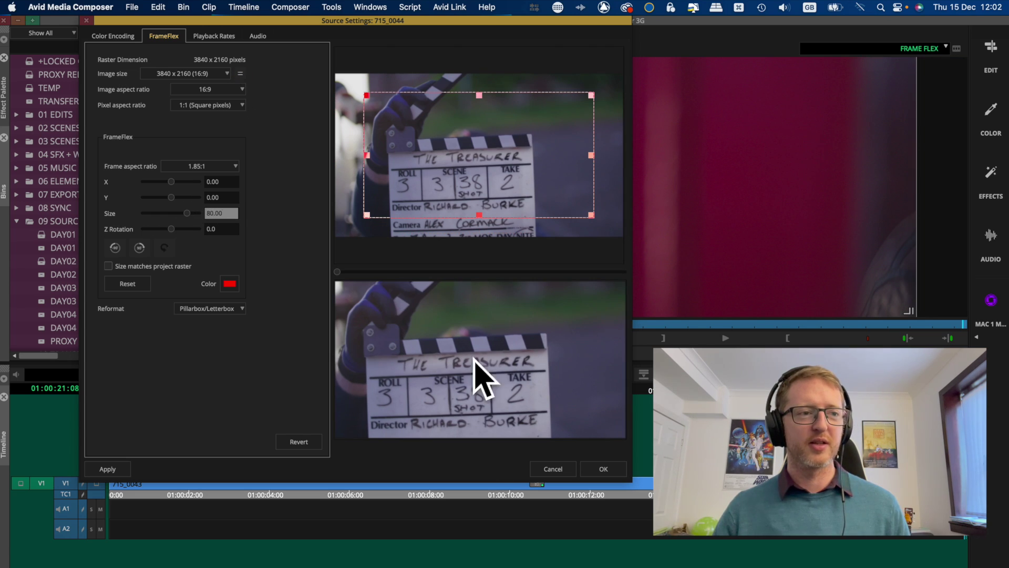
left_click(109, 470)
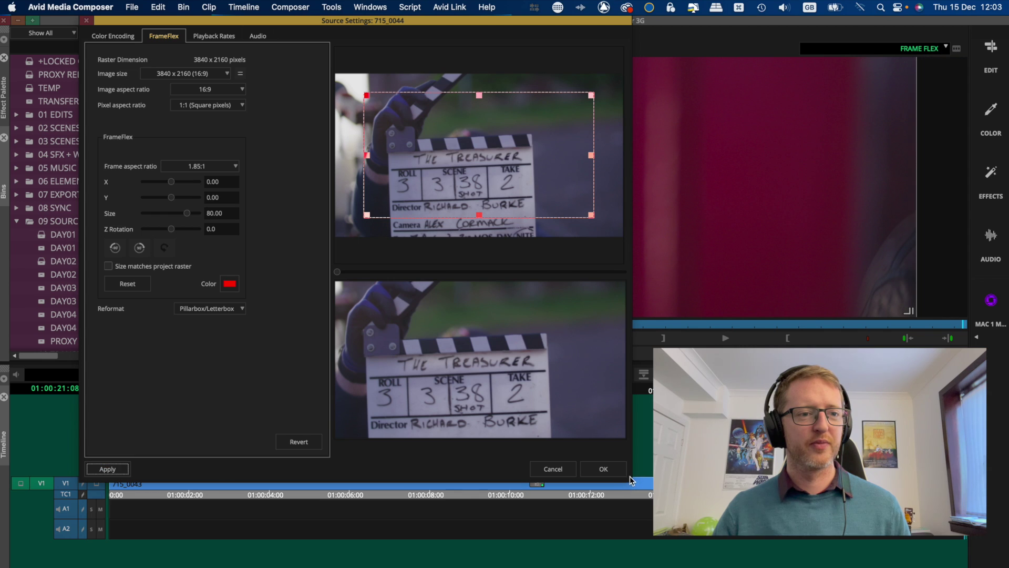
left_click(605, 469)
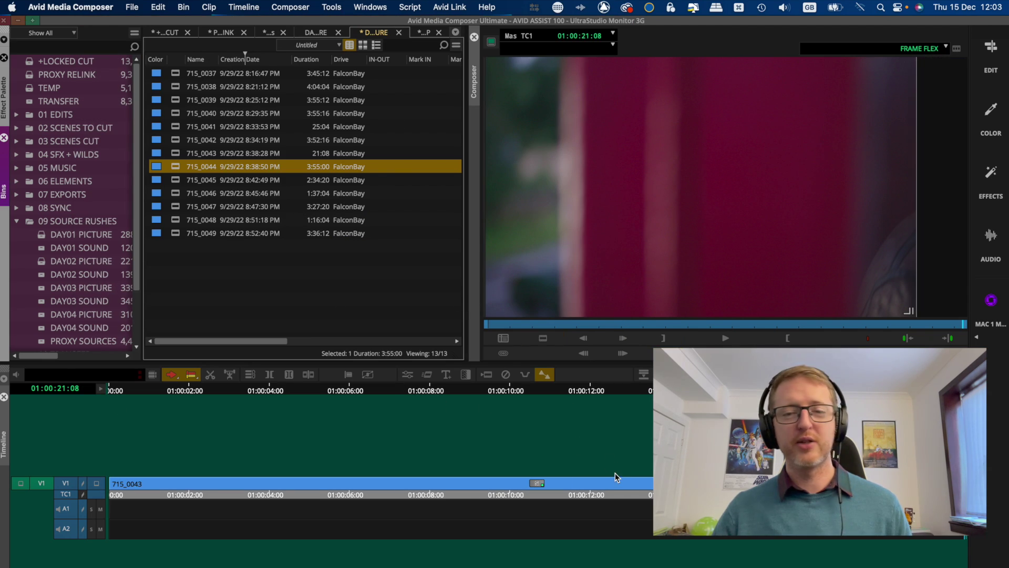
Scrub the FRAME FLEX sequence from its start to about 01:00:09, then back to 01:00:02
left_click(541, 397)
key("Home")
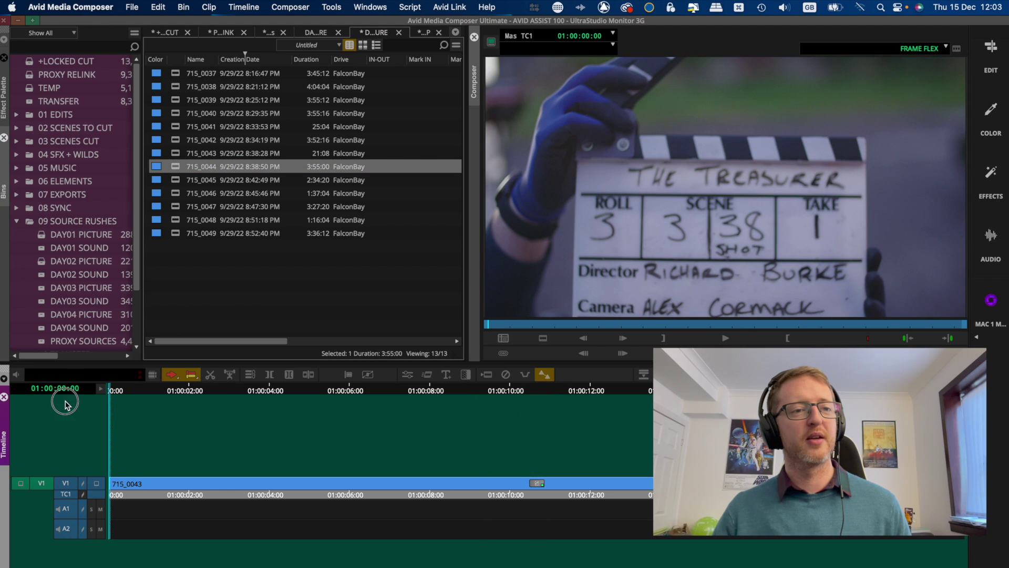
left_click(489, 398)
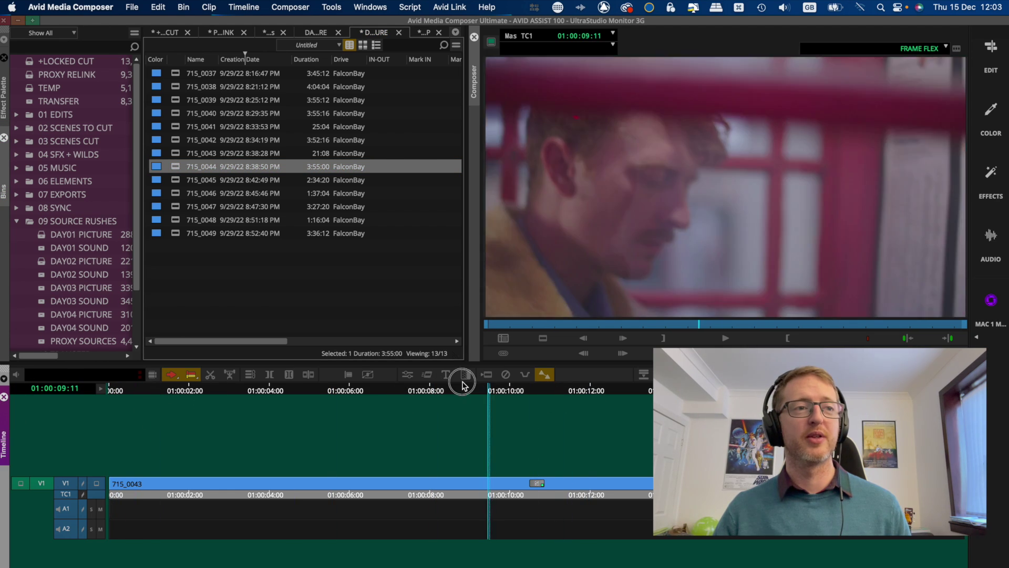
left_click(218, 398)
Refresh the FRAME FLEX sequence with Refresh Sequence > All
left_click(423, 32)
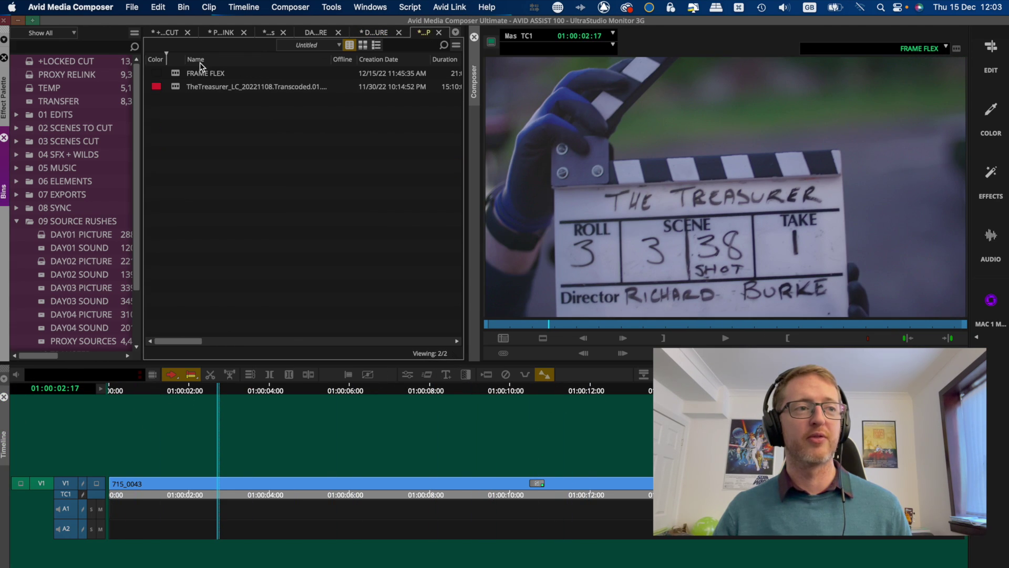
right_click(177, 74)
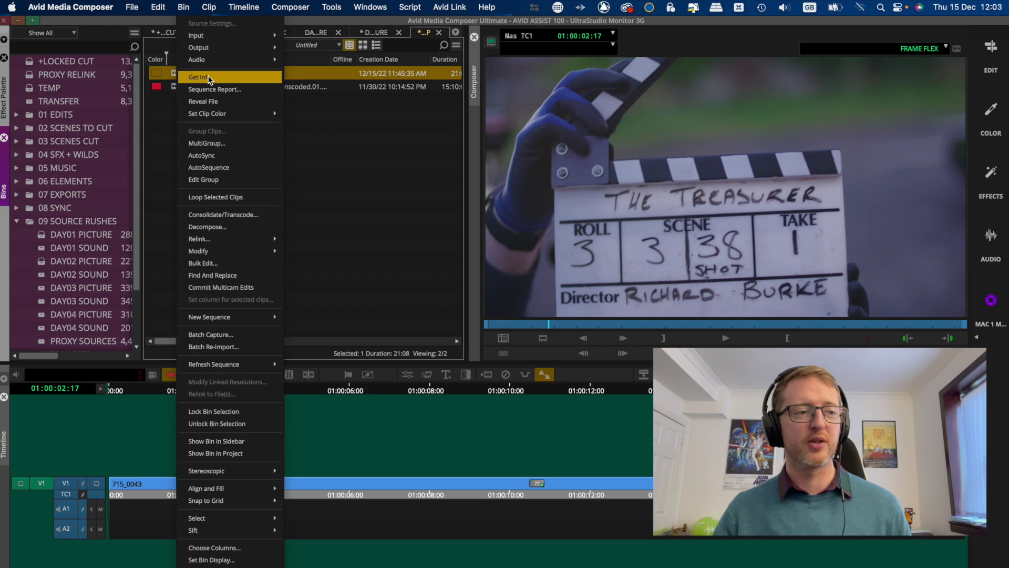
mouse_move(244, 368)
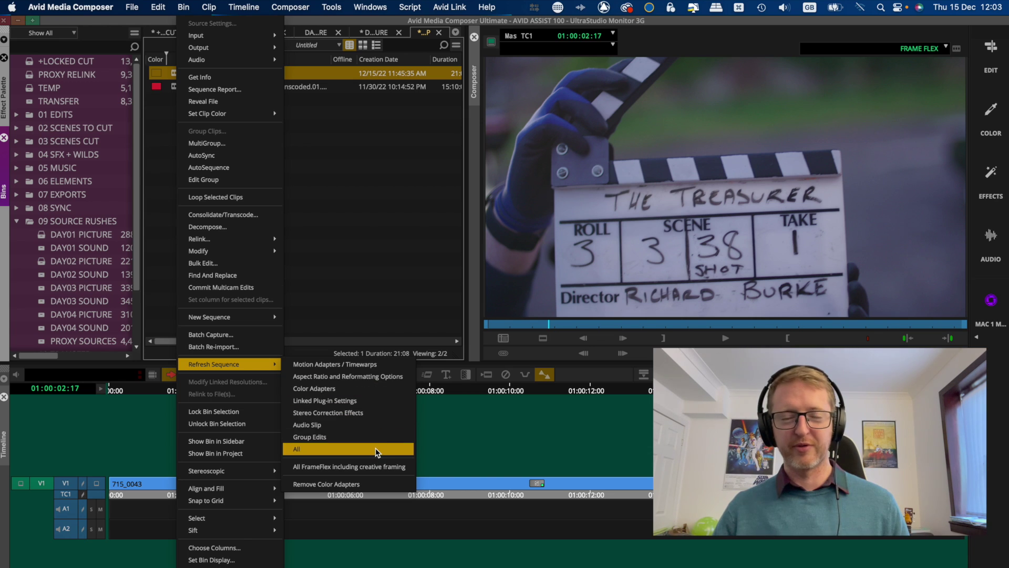
left_click(332, 452)
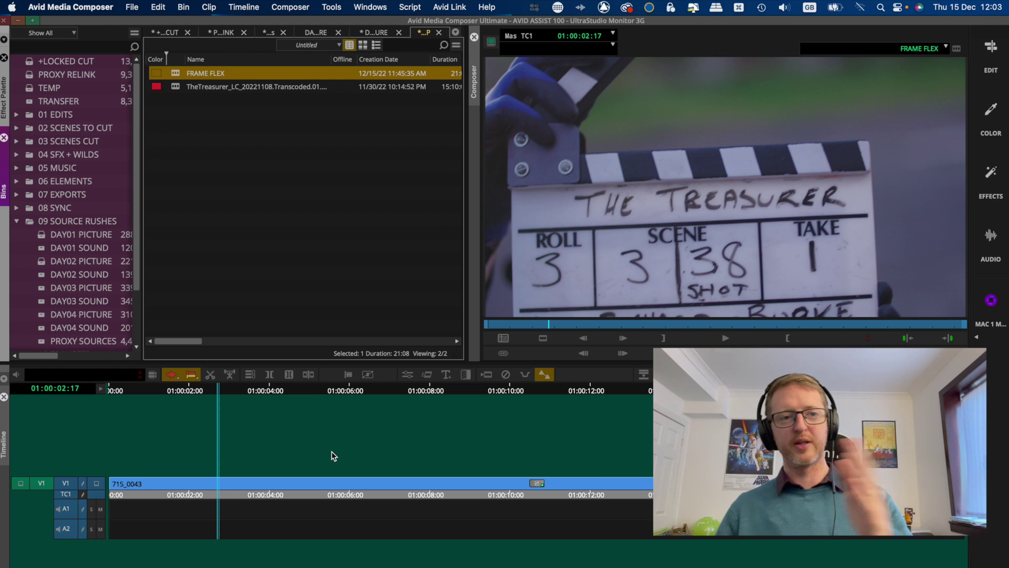
Jump to a later frame in the FRAME FLEX sequence
left_click(567, 391)
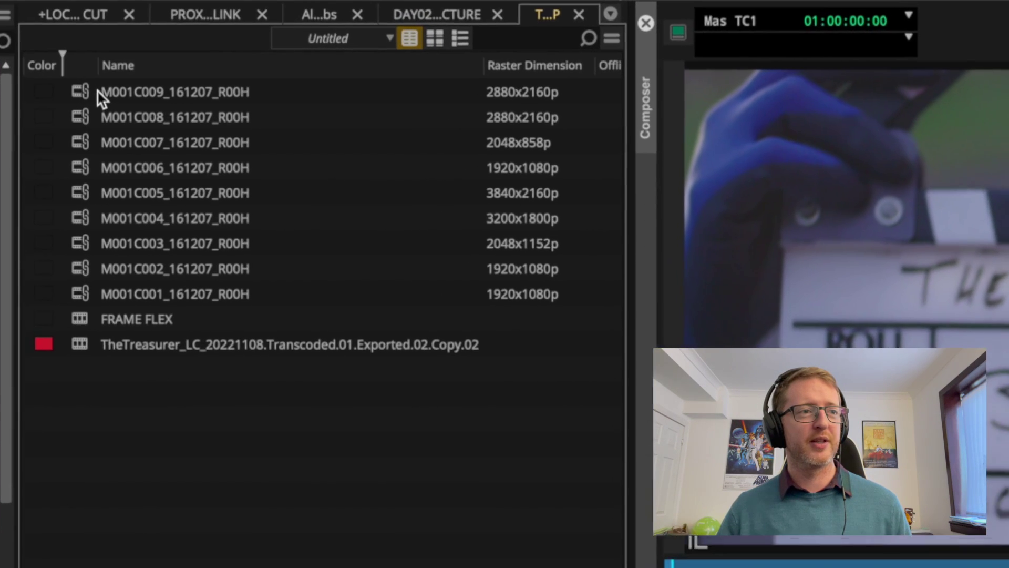
Select the 2048x858p clip M001C007 among the nine M001C clips in the bin
left_click(141, 82)
left_click(59, 310, "shift")
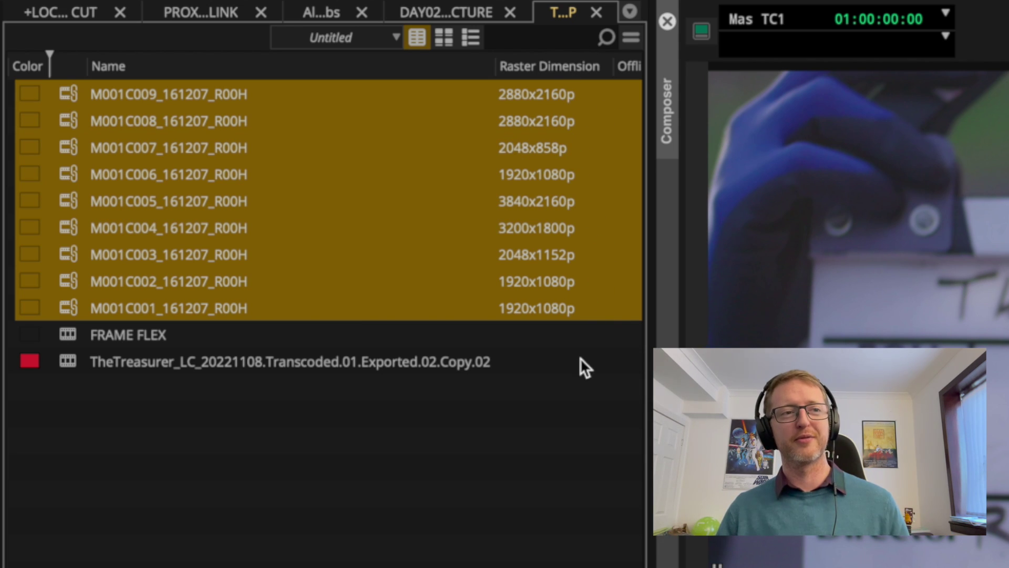
left_click(197, 487)
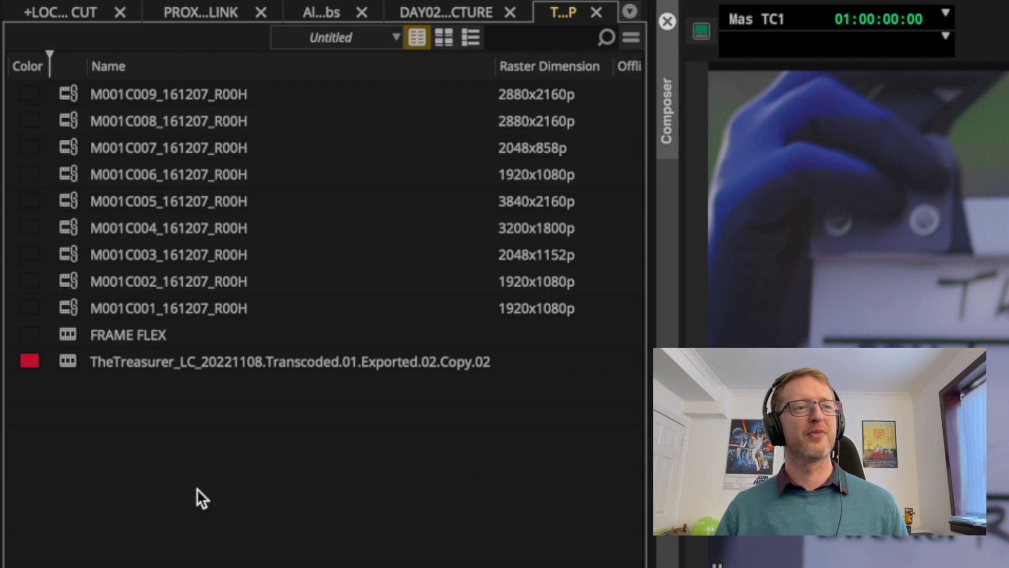
left_click(168, 148)
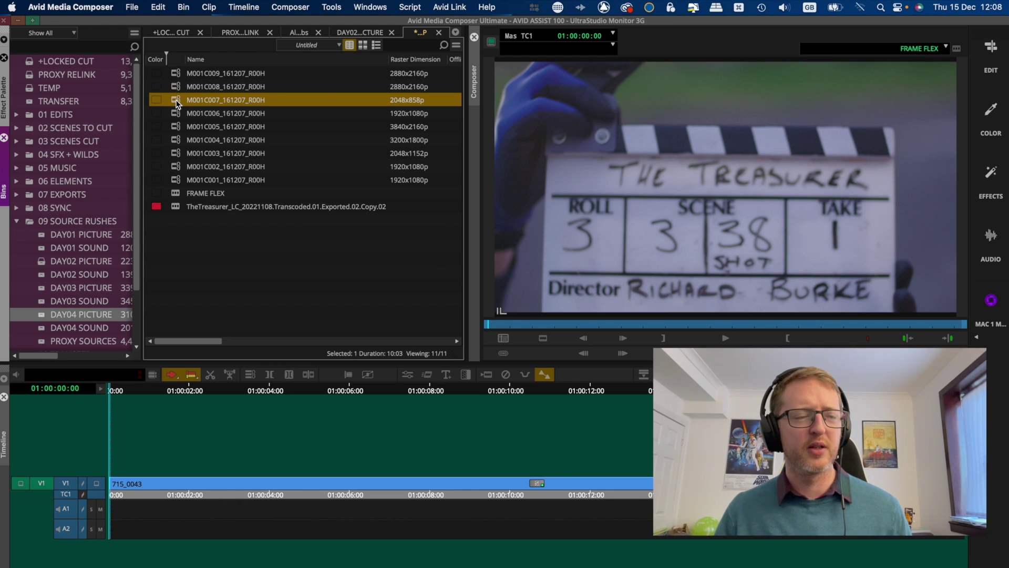
Set M001C007's FrameFlex Reformat to Pillarbox/Letterbox in its Source Settings
right_click(174, 100)
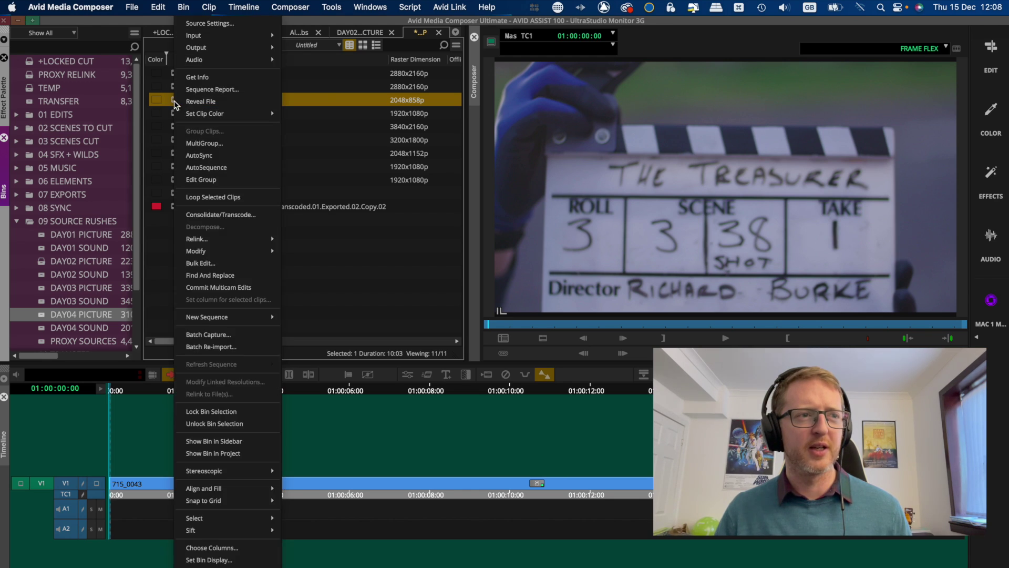
left_click(228, 24)
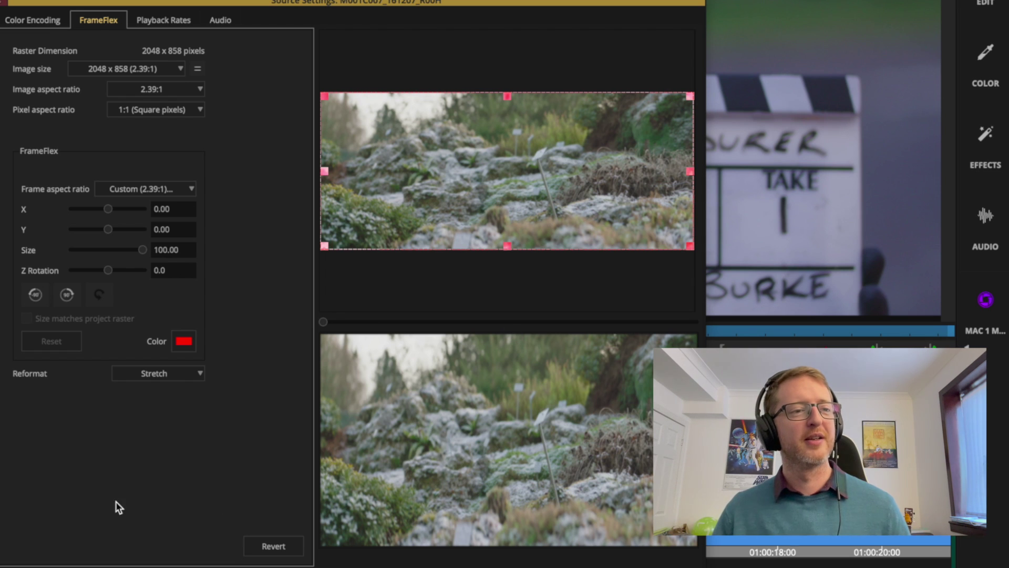
left_click(189, 374)
left_click(178, 392)
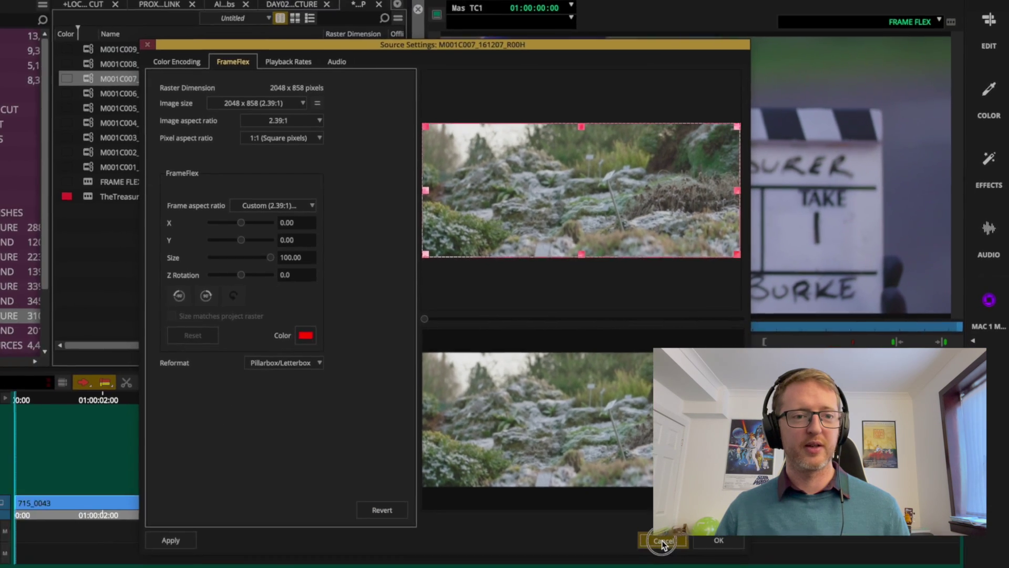
Close Source Settings and view M001C007 in an enlarged pop-up monitor
left_click(610, 566)
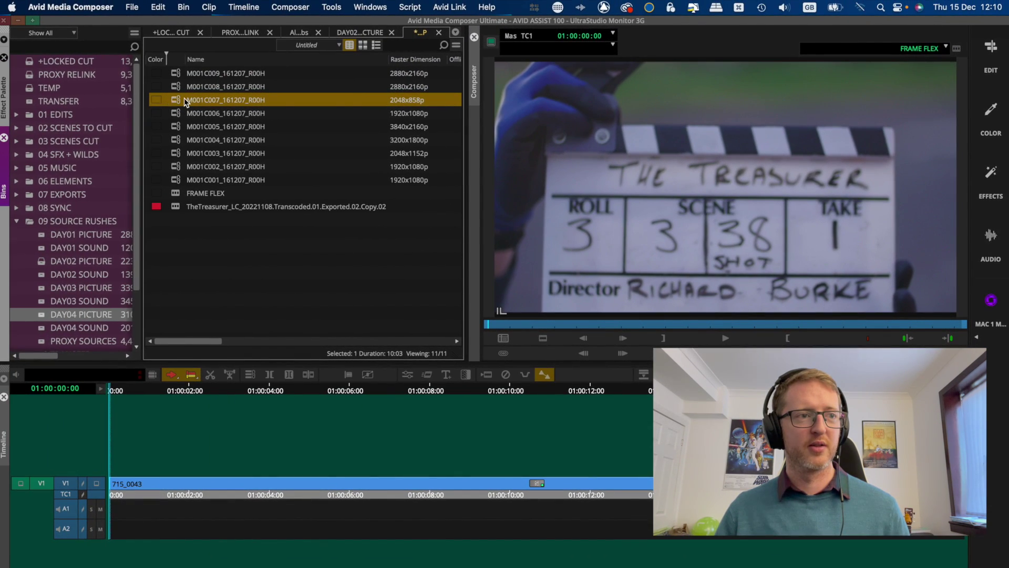
double_click(184, 99)
left_click_drag(342, 286, 941, 567)
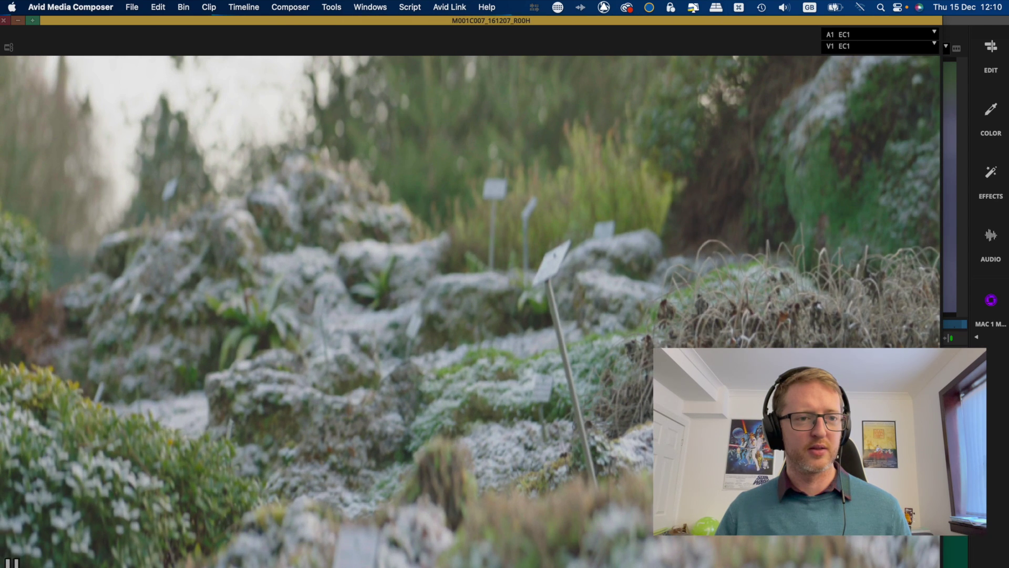
left_click(3, 20)
Apply the Pillarbox/Letterbox reformat to M001C007 and check the letterboxing in a pop-up monitor
right_click(174, 108)
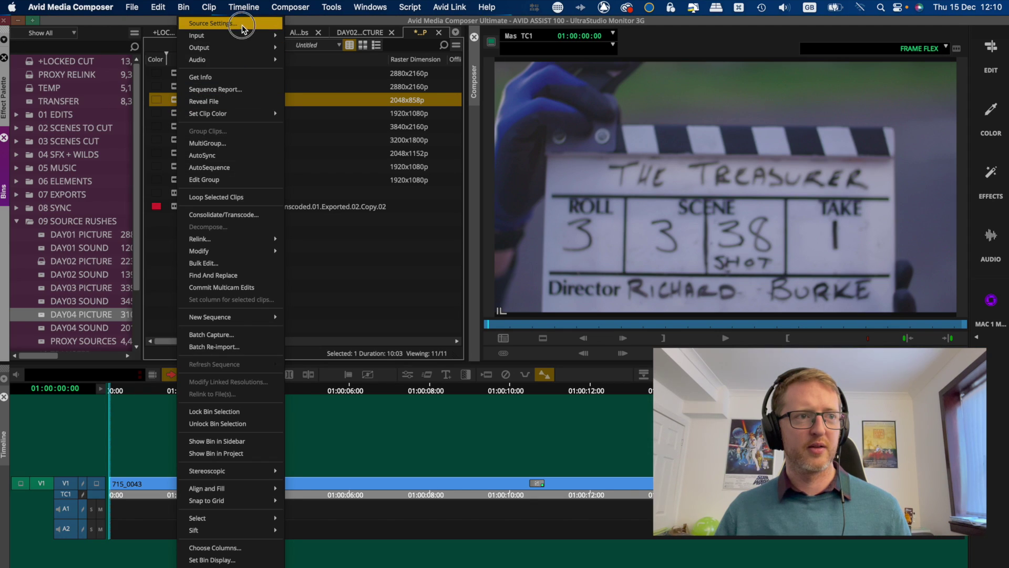
left_click(221, 23)
left_click(366, 361)
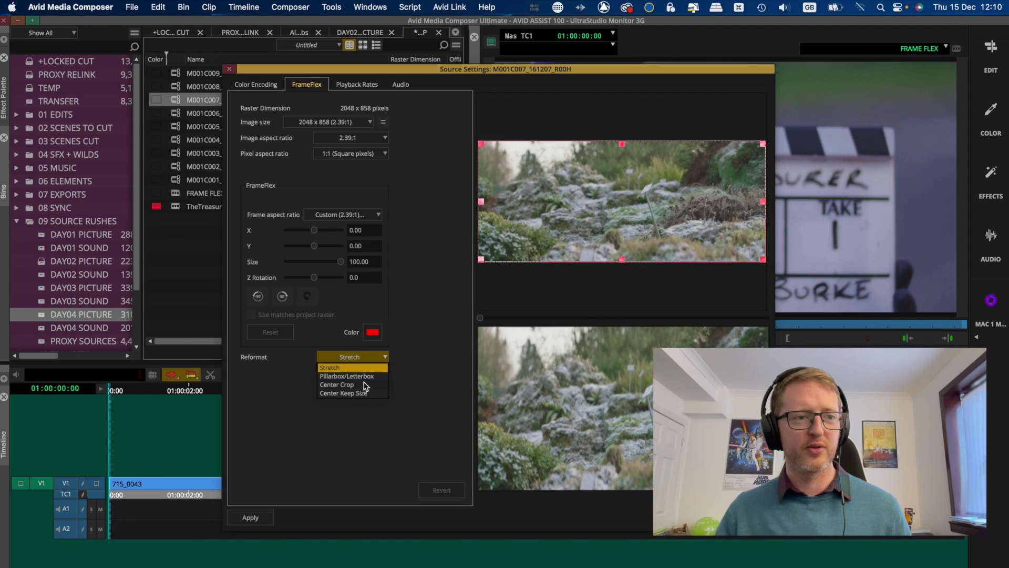
left_click(377, 389)
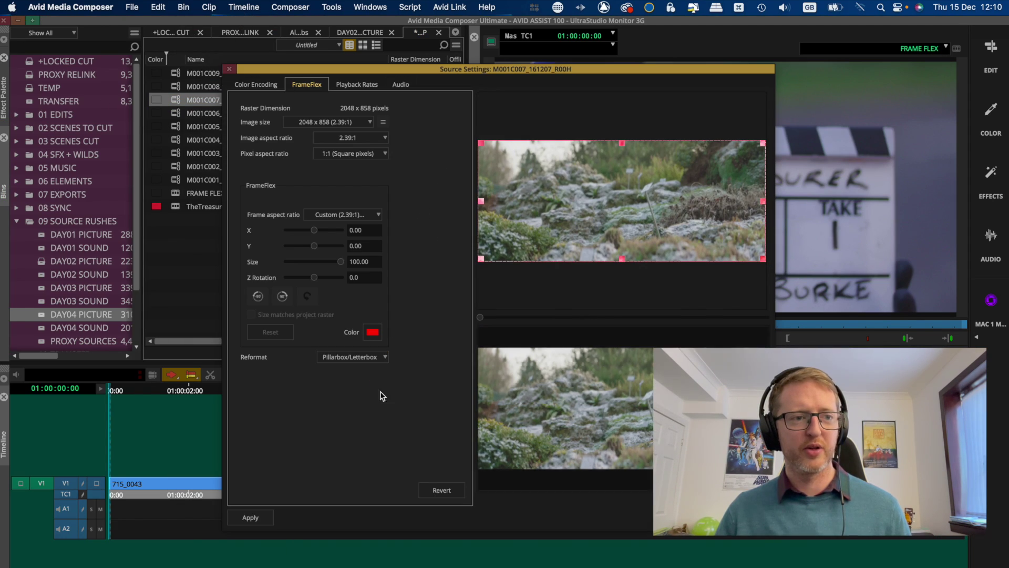
left_click(261, 518)
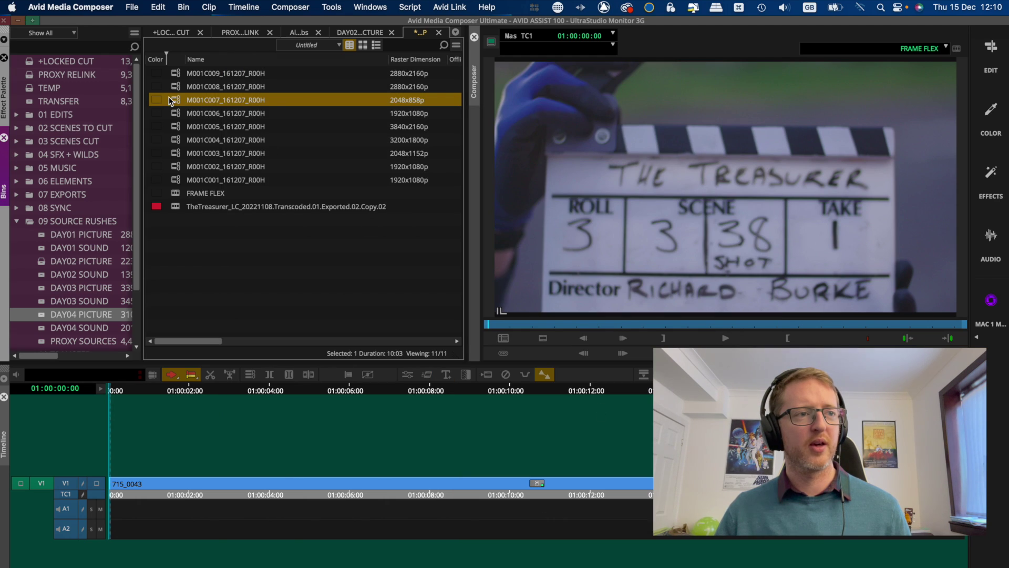
double_click(171, 101)
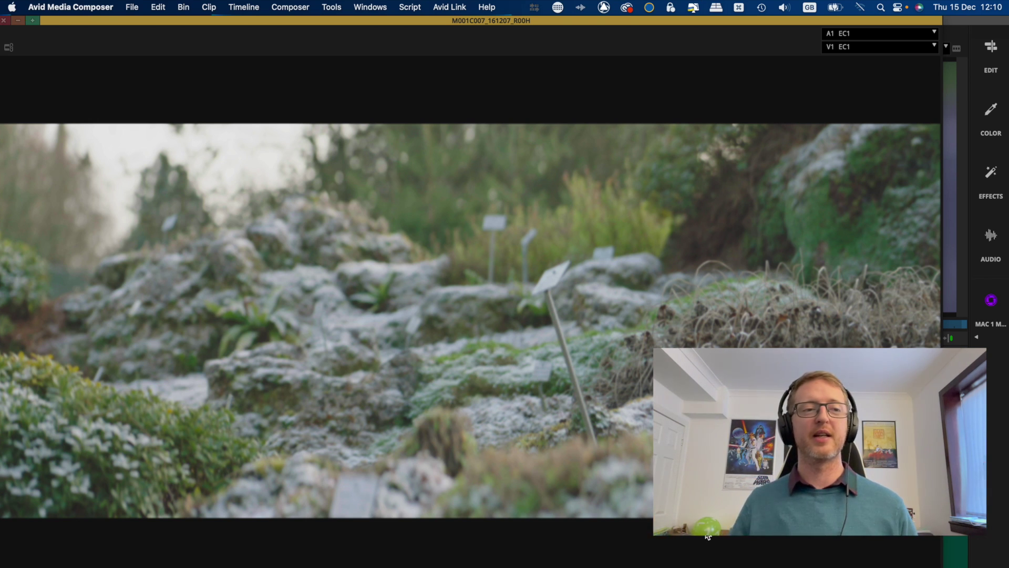
key("super+w")
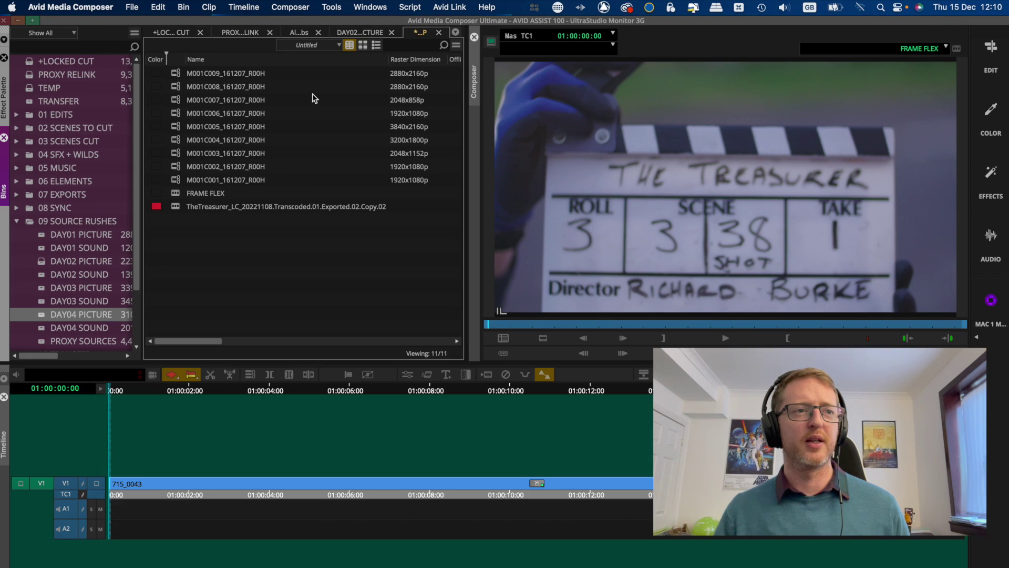
Set the 2880x2160 clip M001C009's FrameFlex Reformat to Pillarbox/Letterbox in Source Settings
left_click(173, 75)
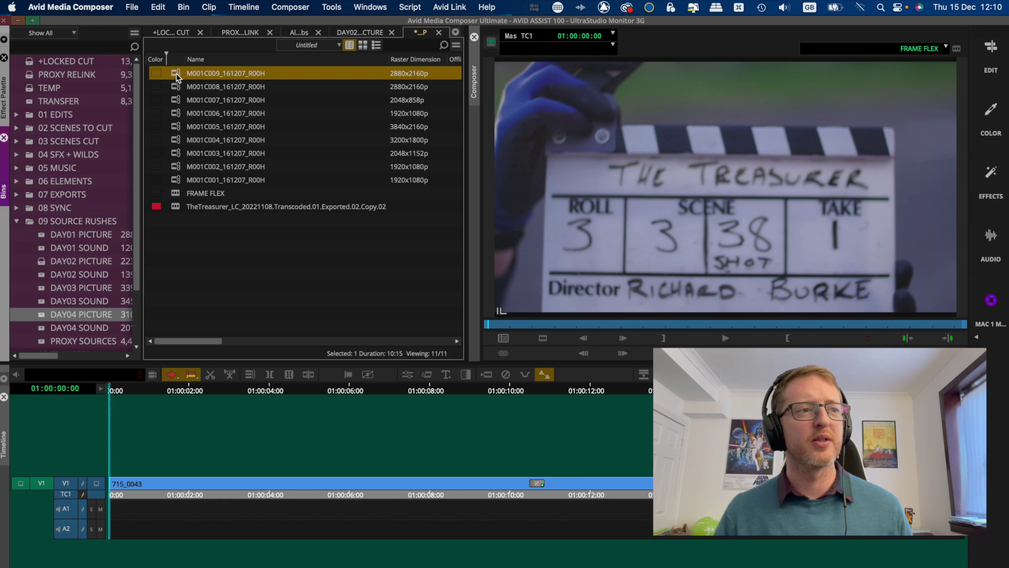
right_click(172, 75)
left_click(226, 23)
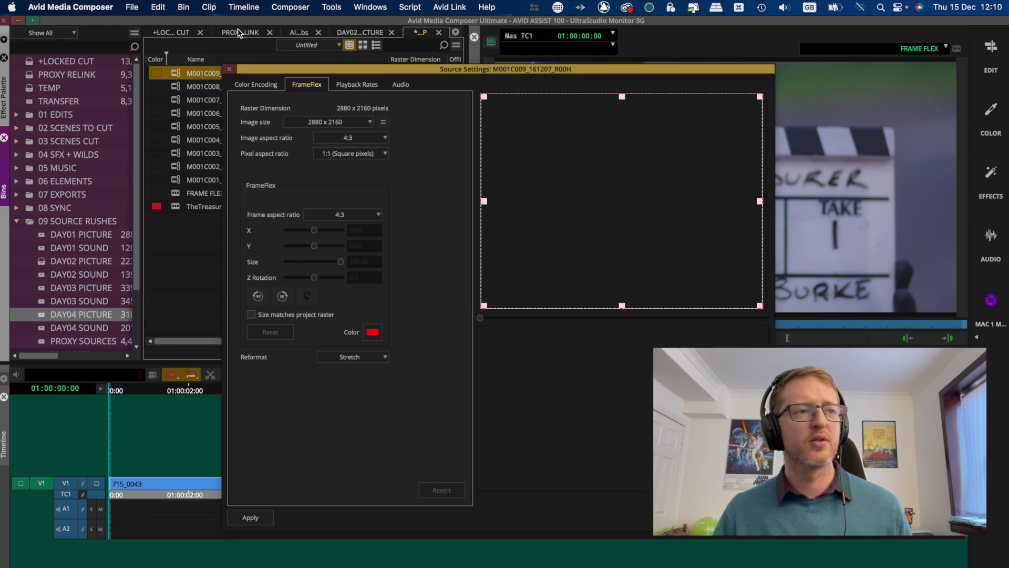
left_click_drag(444, 71, 307, 53)
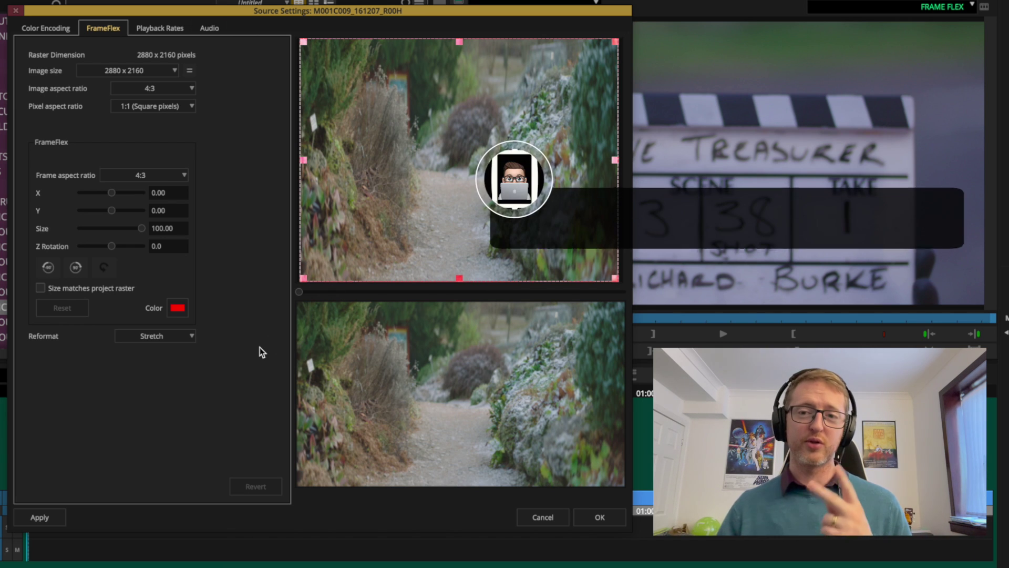
left_click(192, 336)
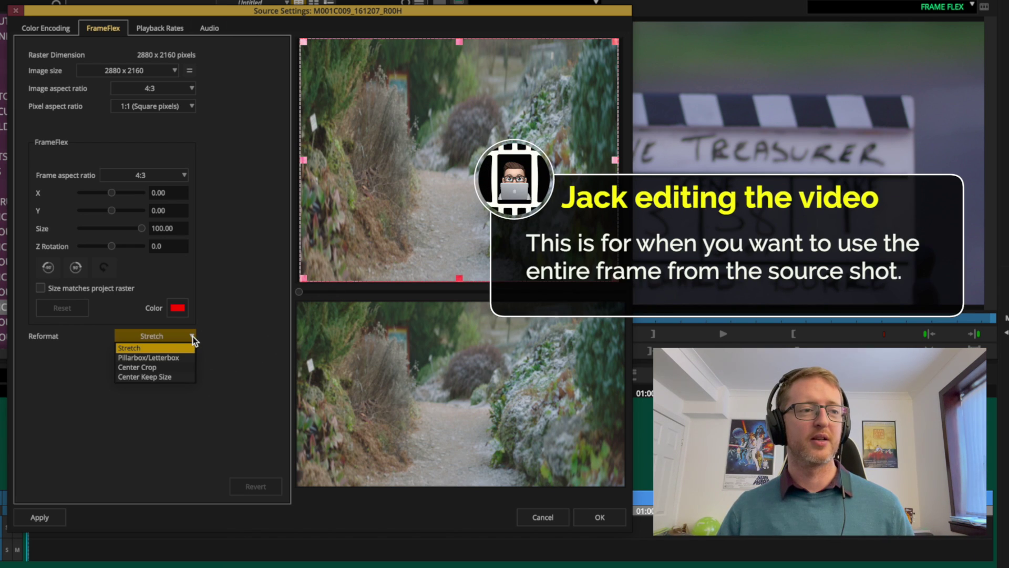
left_click(186, 358)
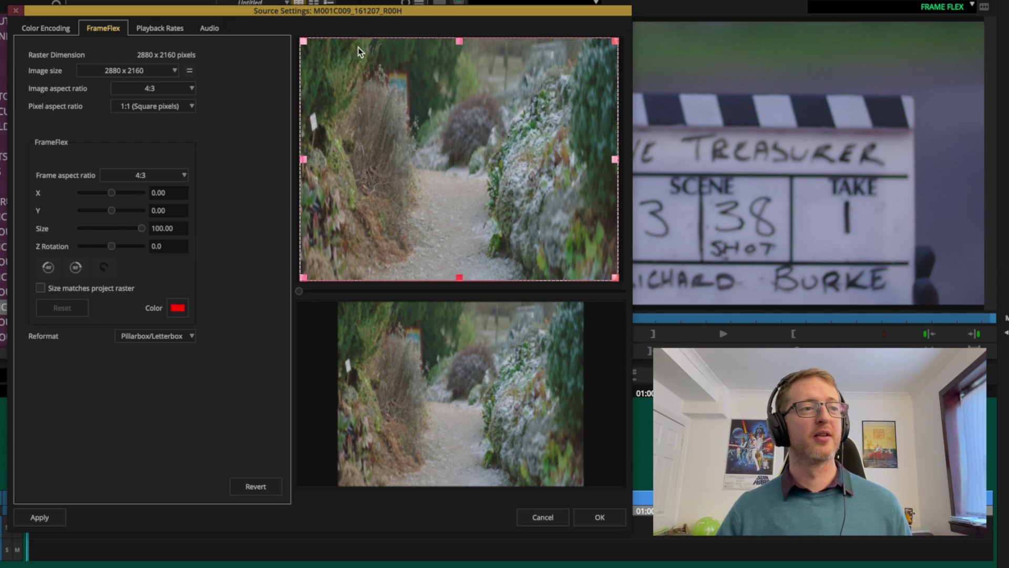
Set M001C009's frame aspect ratio to Project (16:9) and shift the crop slightly up
left_click(165, 176)
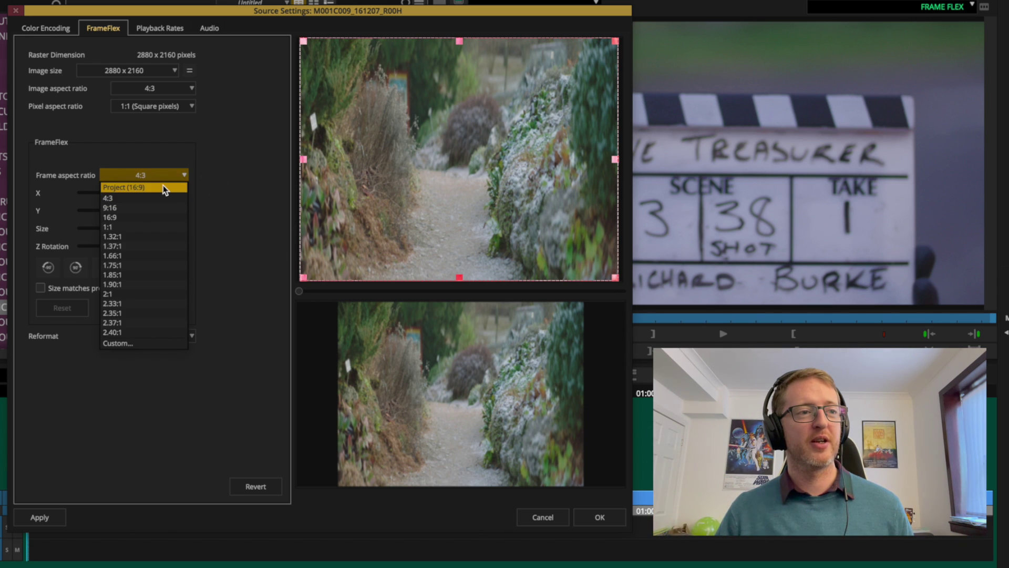
left_click(165, 188)
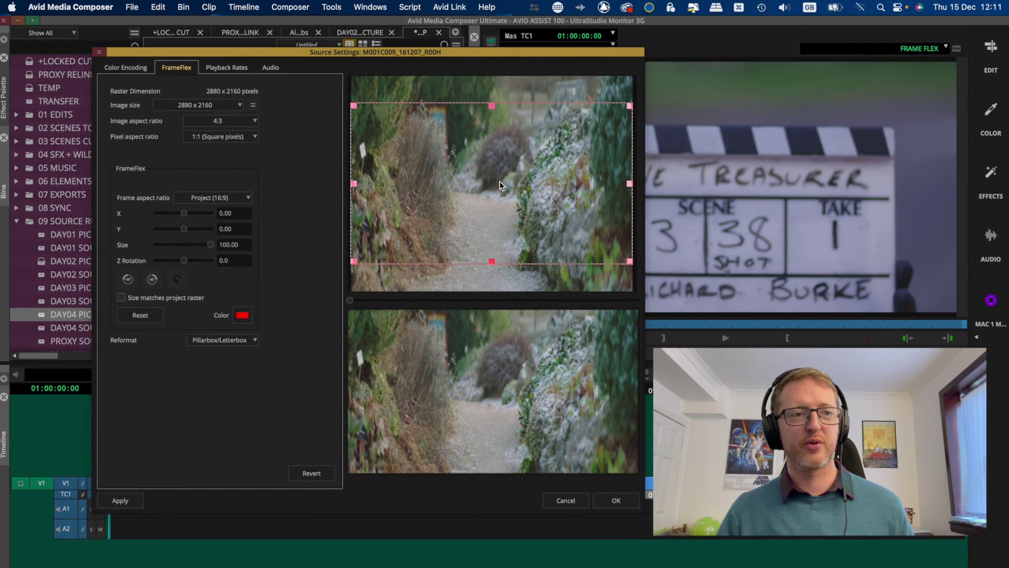
mouse_move(492, 169)
left_mouse_down()
mouse_move(488, 157)
mouse_move(507, 178)
mouse_move(506, 170)
left_mouse_up()
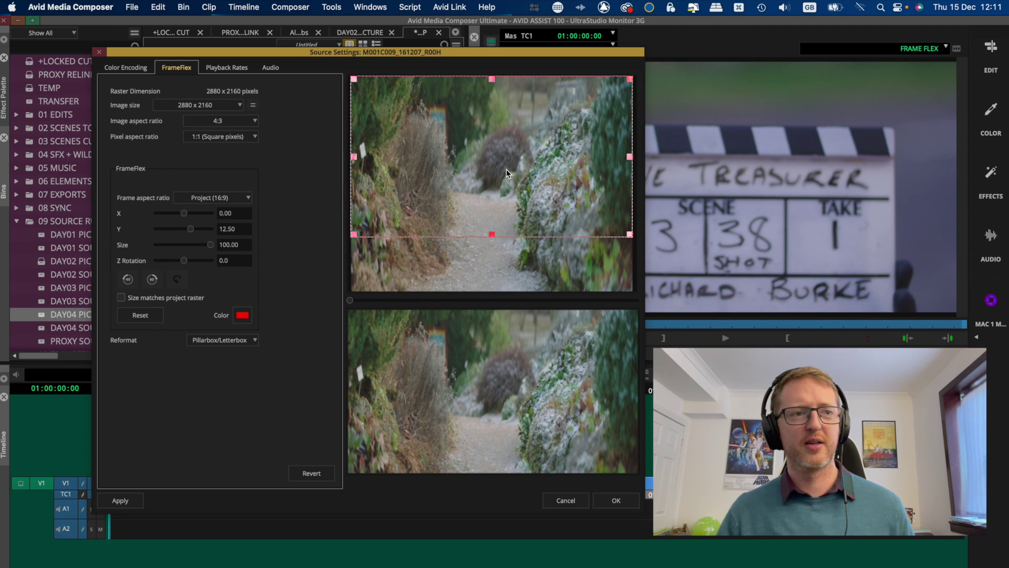
Scrub the clip preview, then shrink the crop to about 67.04 size over the path
left_click(373, 300)
left_click(453, 300)
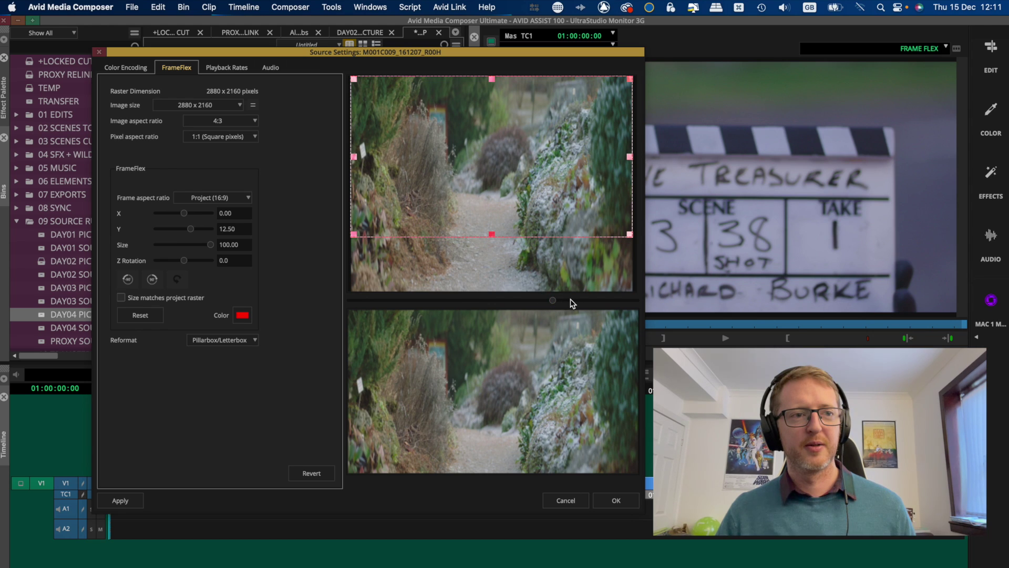
left_click(588, 300)
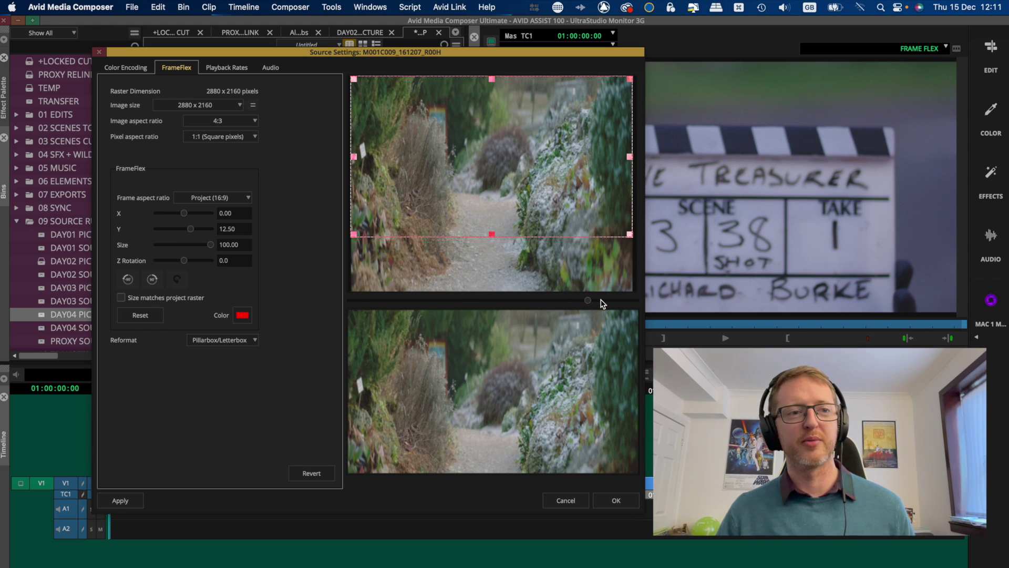
left_click_drag(599, 300, 567, 301)
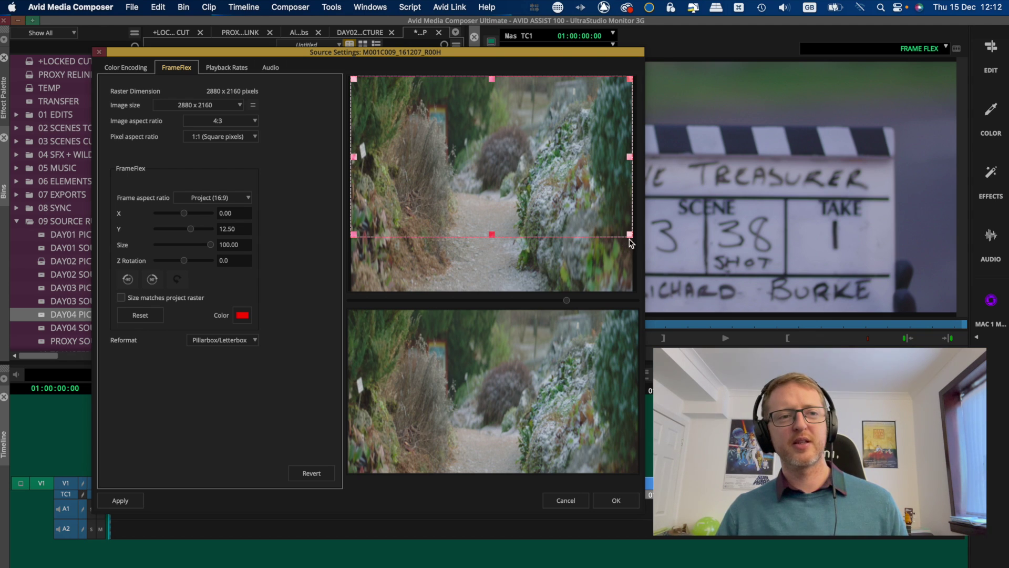
left_click_drag(632, 238, 588, 218)
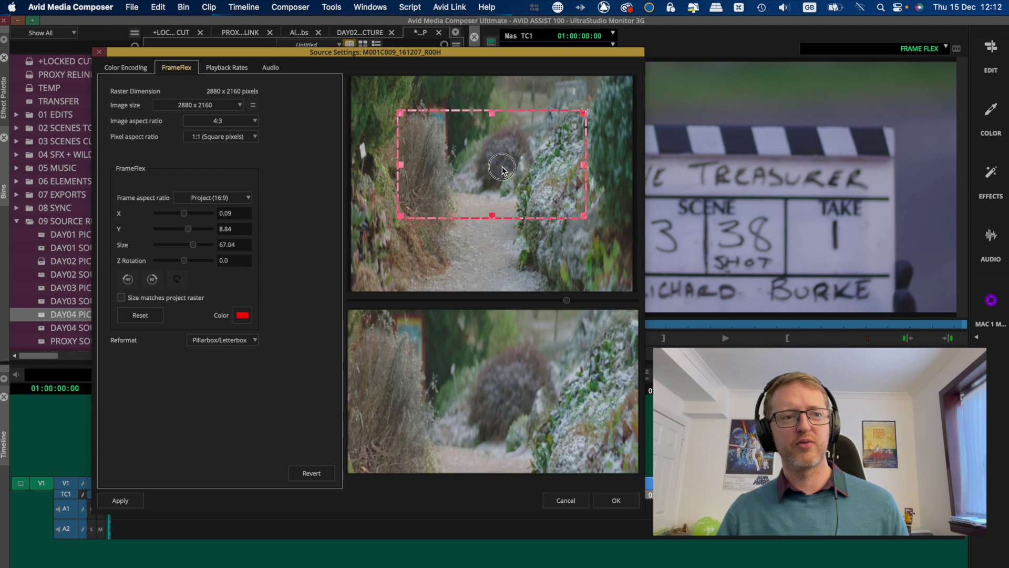
left_click_drag(502, 166, 439, 128)
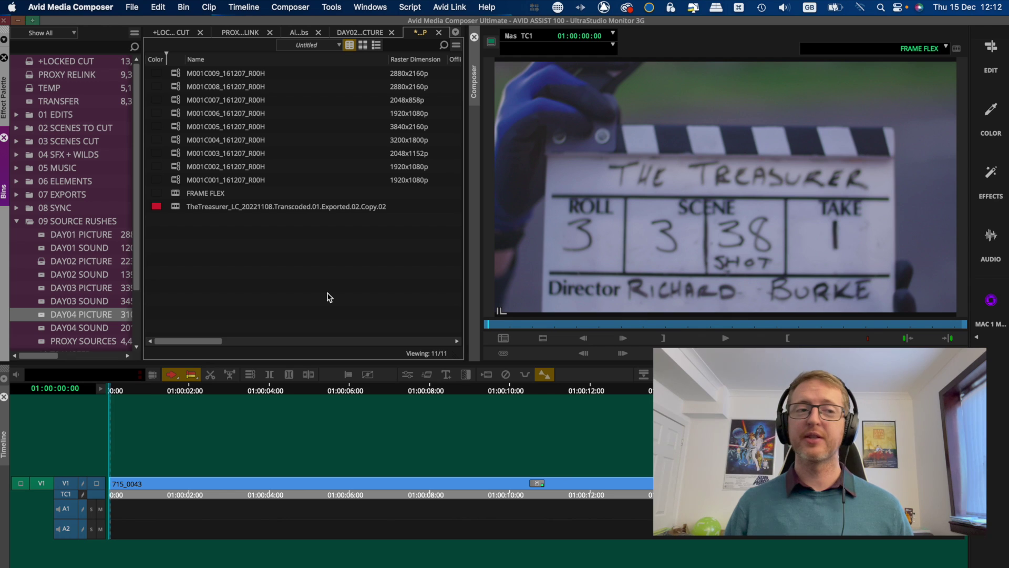